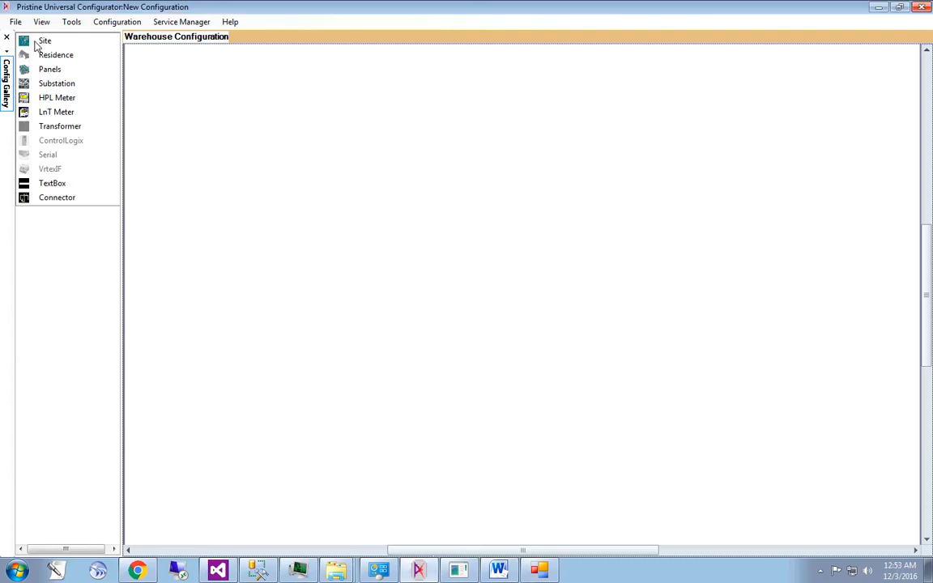
- Add a Site element to the upper-left area of the Warehouse Configuration diagram and select its Site Description property
left_click(49, 42)
left_click_drag(49, 41, 249, 178)
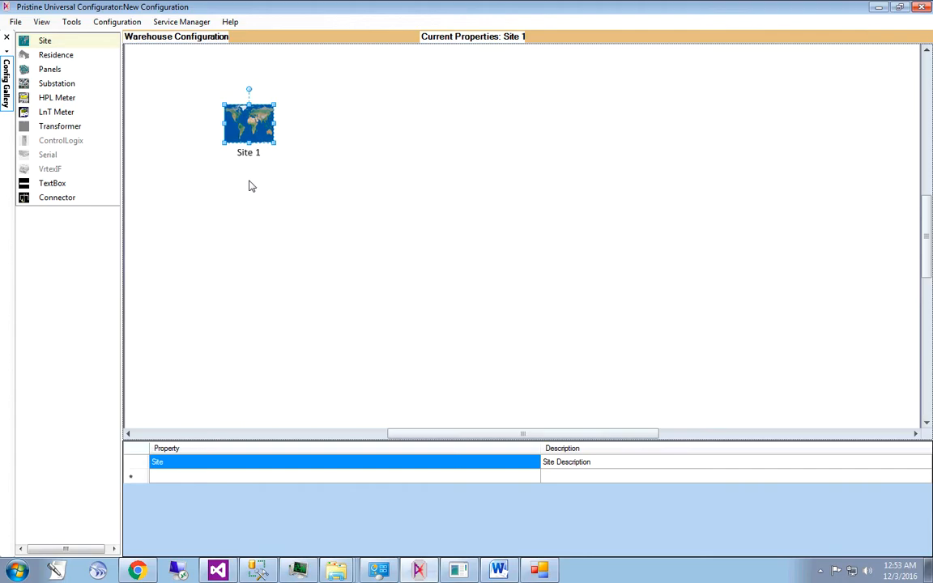
double_click(250, 139)
left_click(379, 157)
left_click(592, 465)
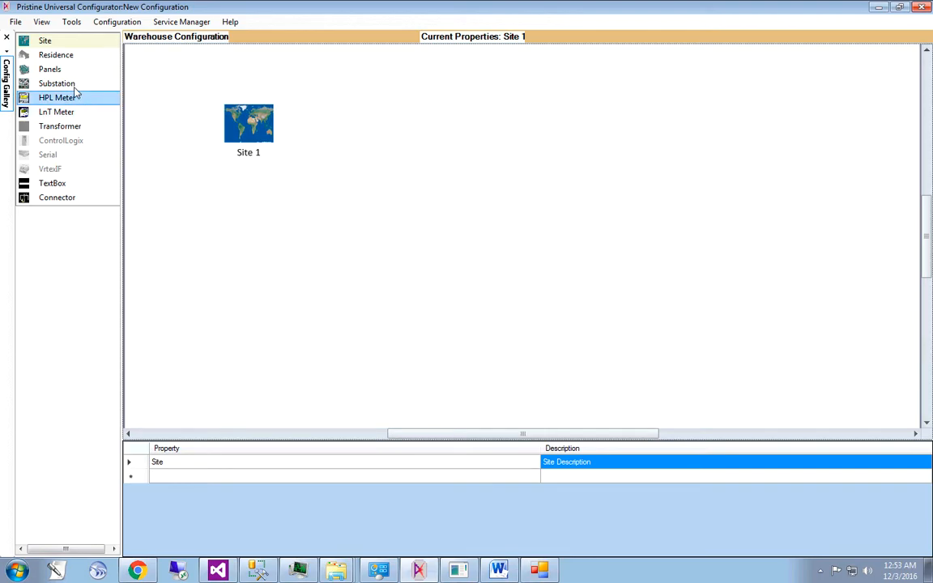
- Add a Substation to the upper right of Site 1 and connect Site 1 to it
left_click_drag(67, 85, 355, 98)
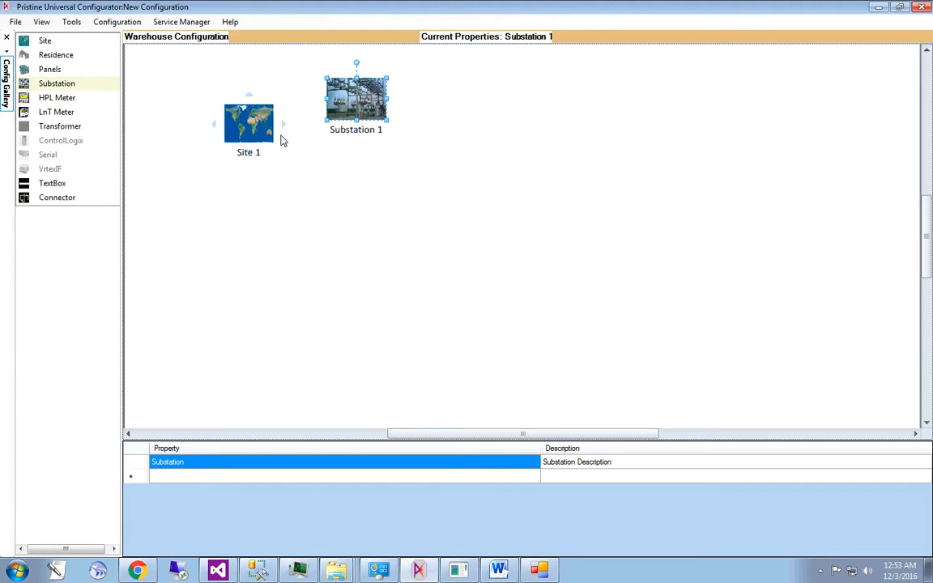
left_click(249, 94)
mouse_move(250, 95)
left_mouse_down()
mouse_move(259, 81)
mouse_move(321, 91)
mouse_move(326, 111)
left_mouse_up()
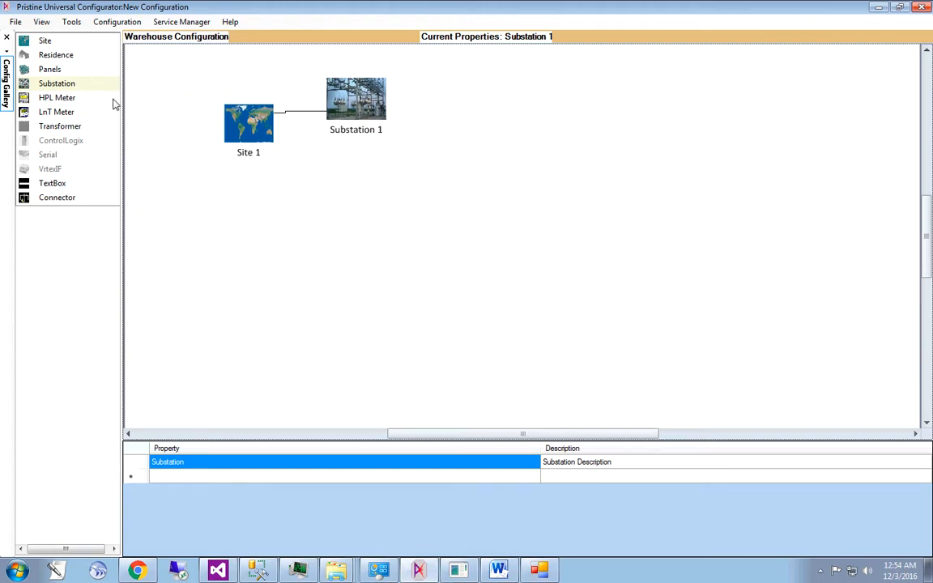
- Add an LnT Meter above Site 1 and connect it to Substation 1
left_click(63, 111)
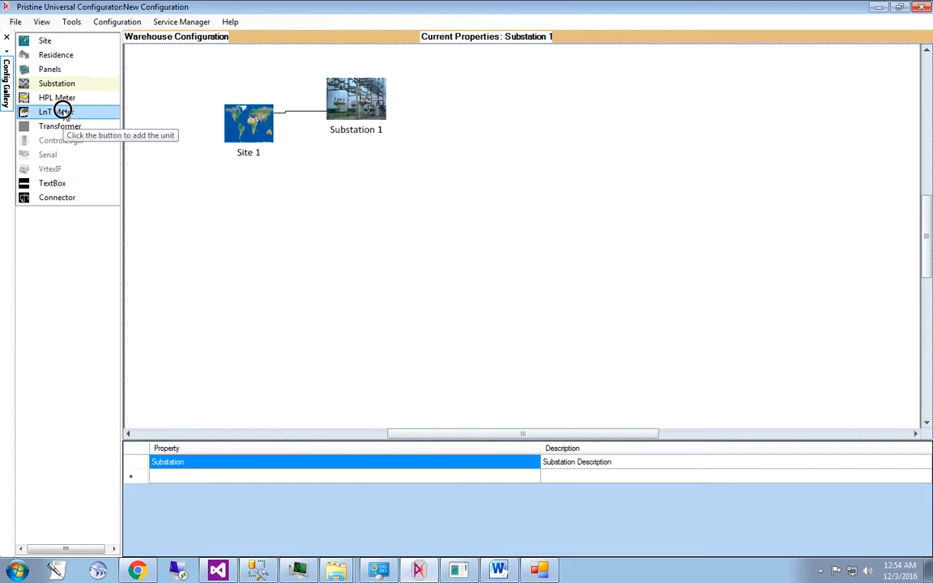
left_click_drag(63, 112, 280, 70)
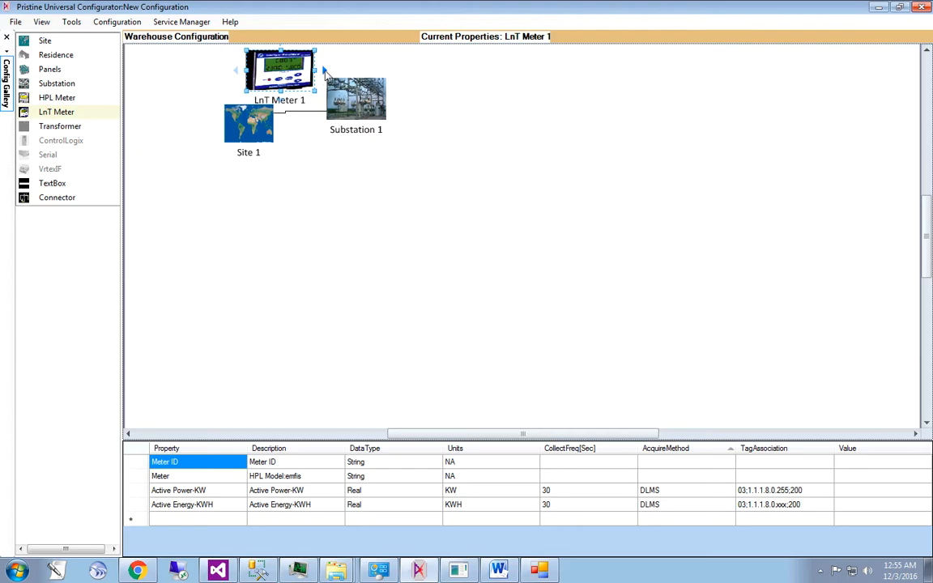
left_click_drag(324, 70, 347, 79)
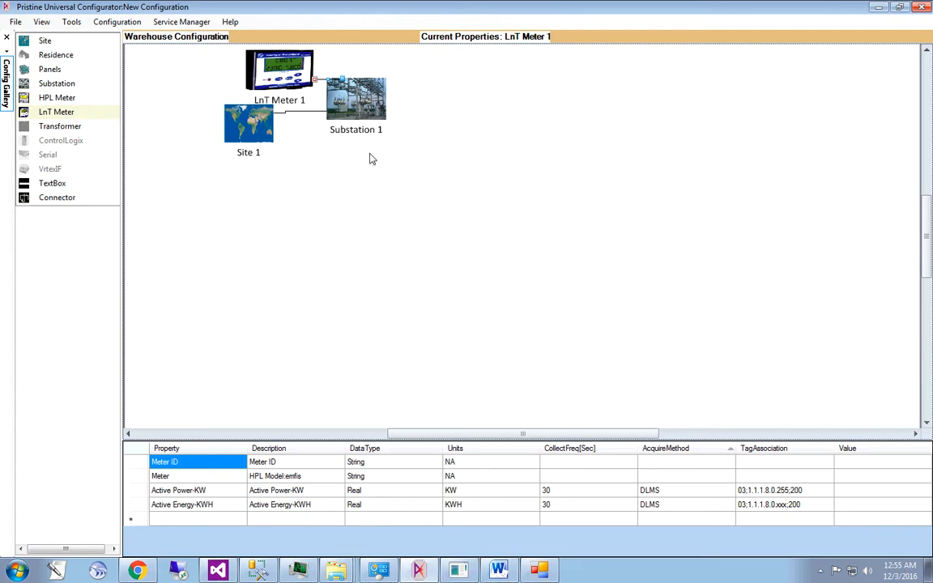
- Review the properties of Site 1 and Substation 1, and set the Meter ID value of LnT Meter 1 to 123
left_click(248, 131)
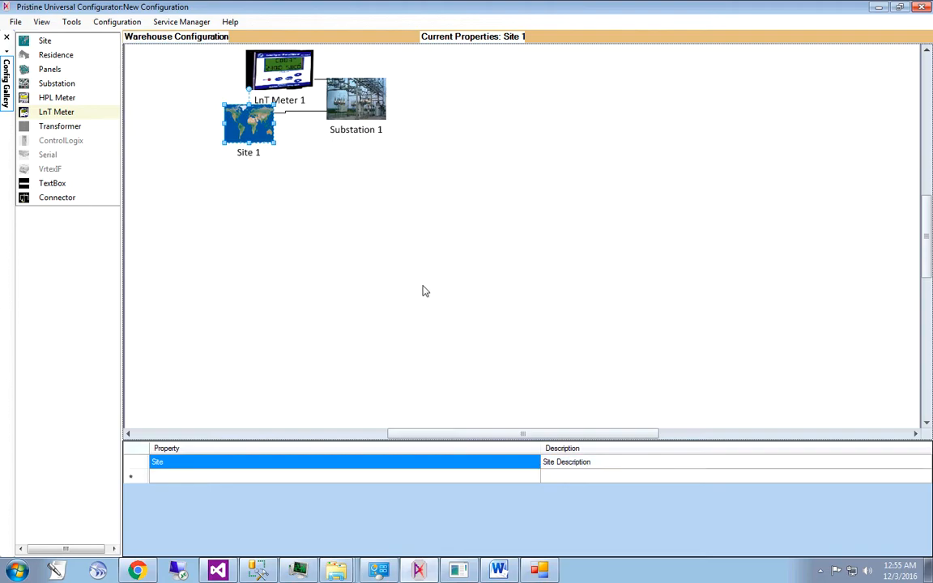
left_click(354, 115)
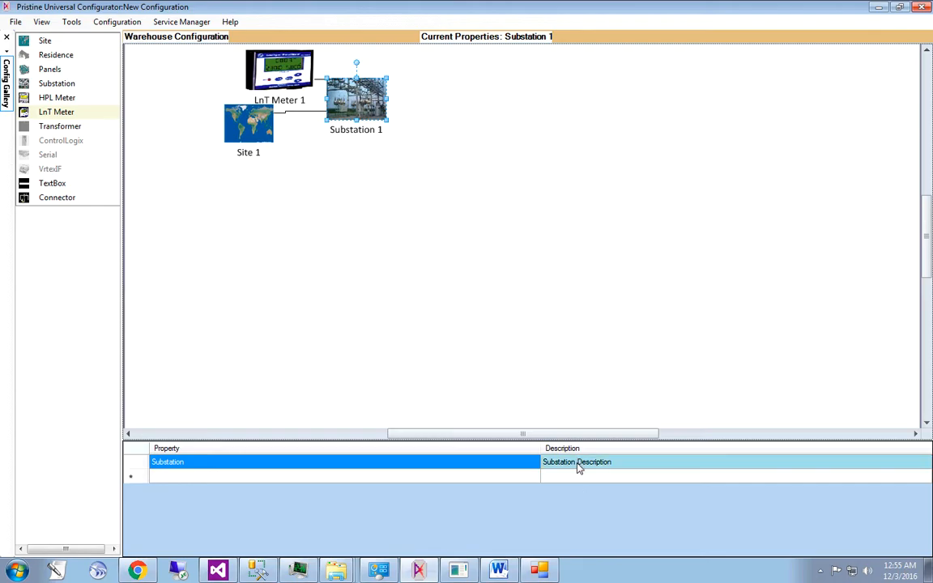
left_click(281, 71)
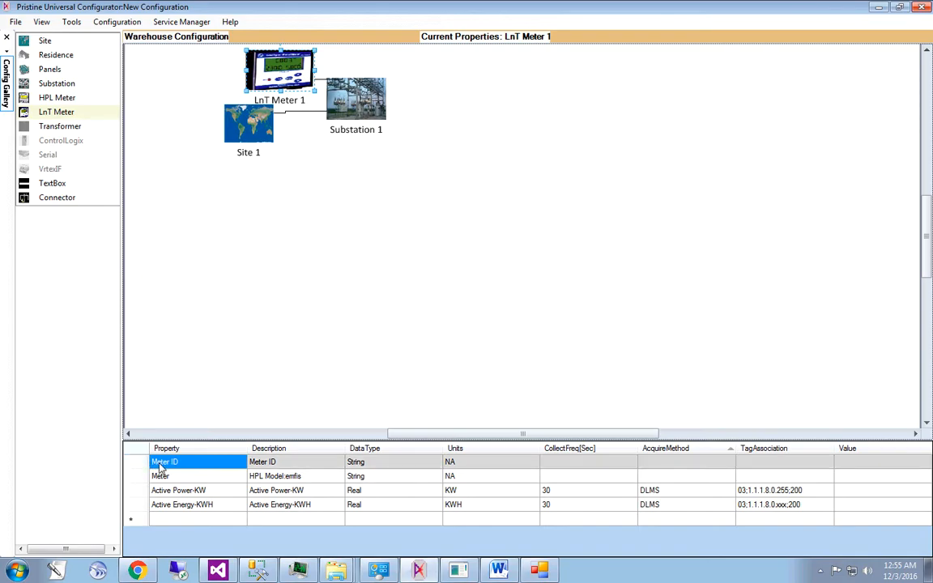
left_click(870, 478)
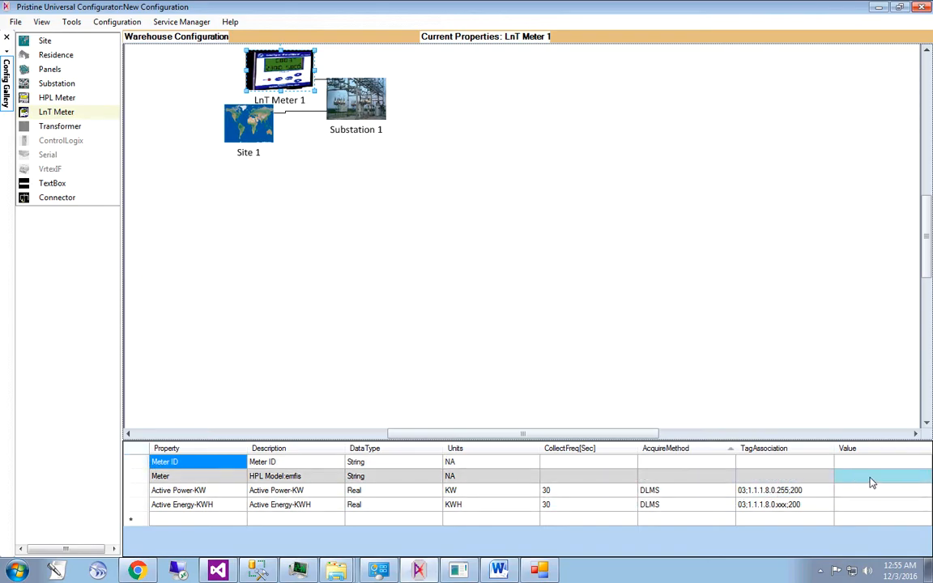
left_click(868, 466)
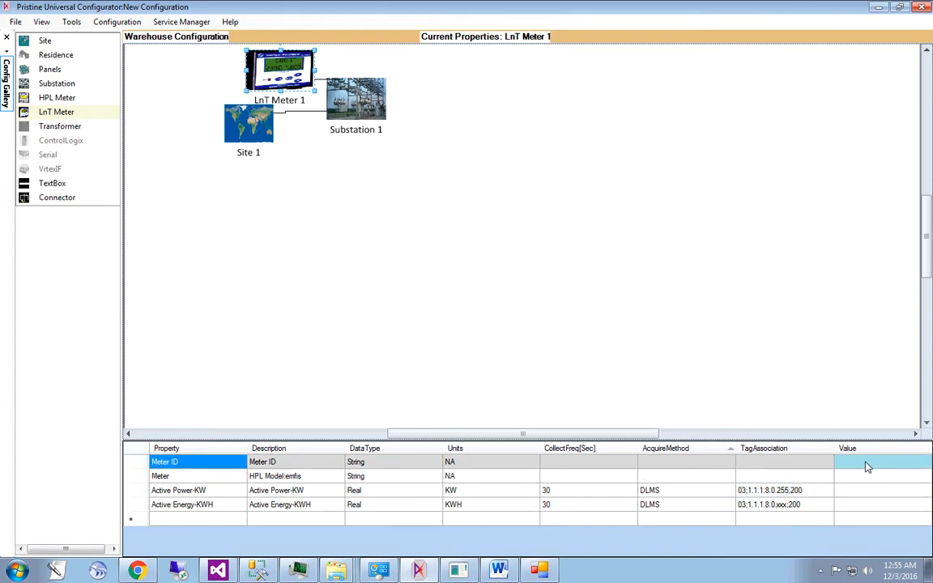
left_click(866, 463)
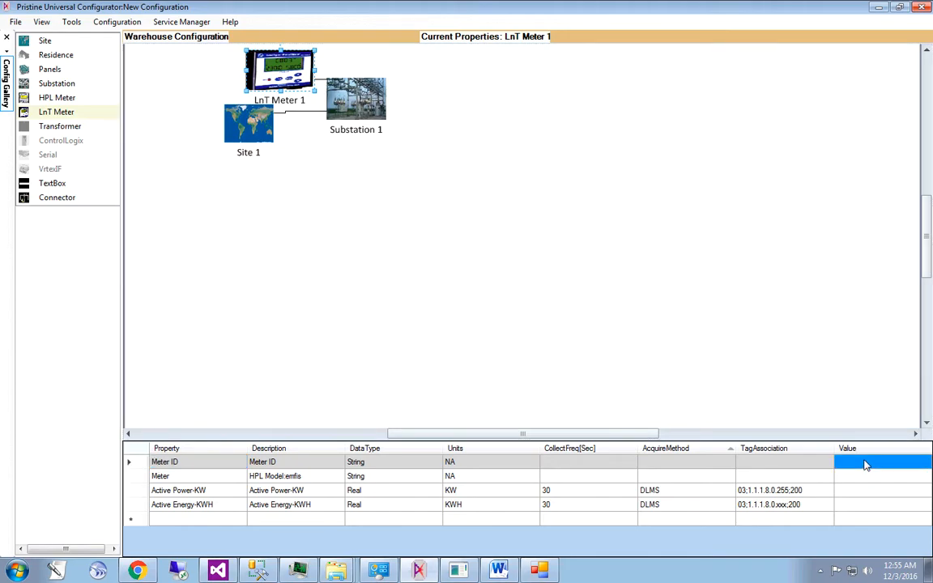
type("123")
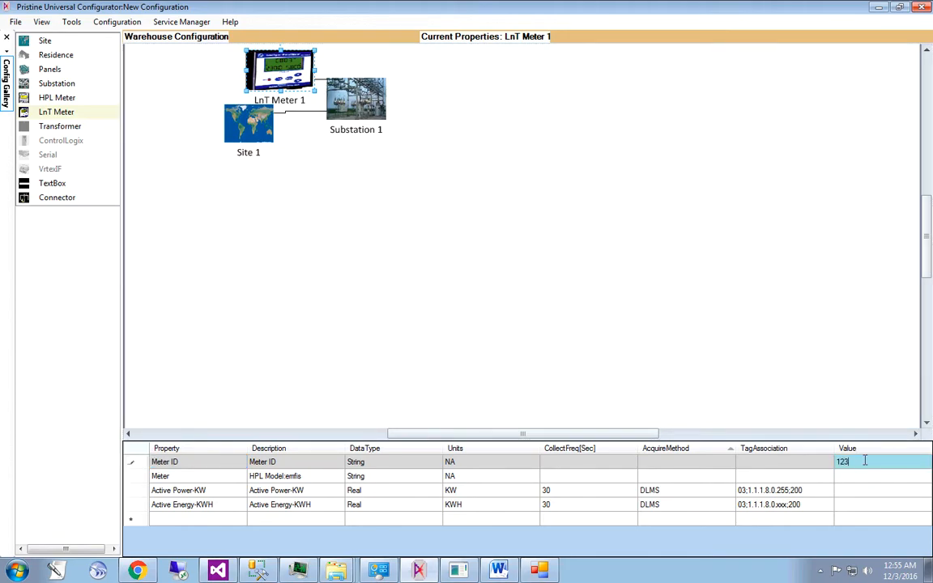
key("Return")
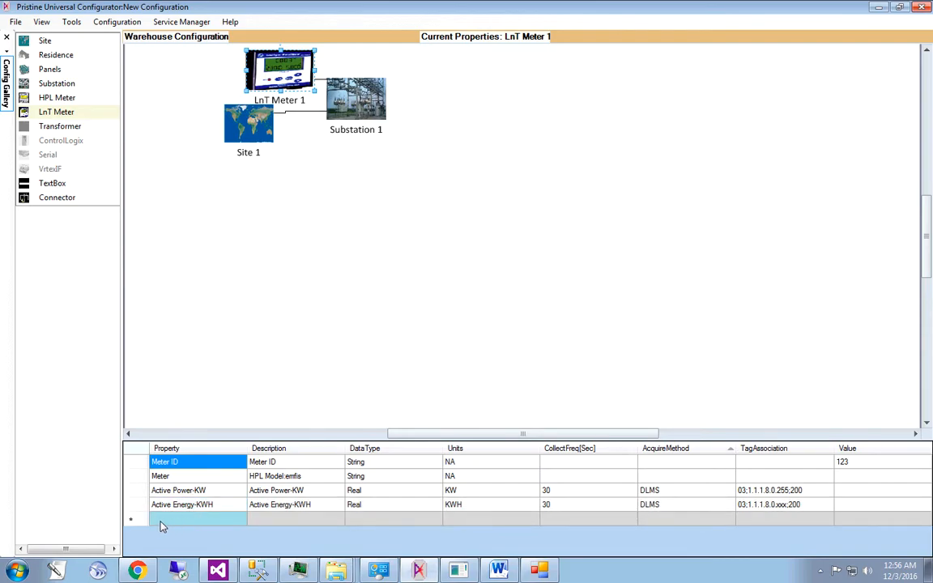
- Add the Apparent Power-KVA property to LnT Meter 1
left_click(219, 521)
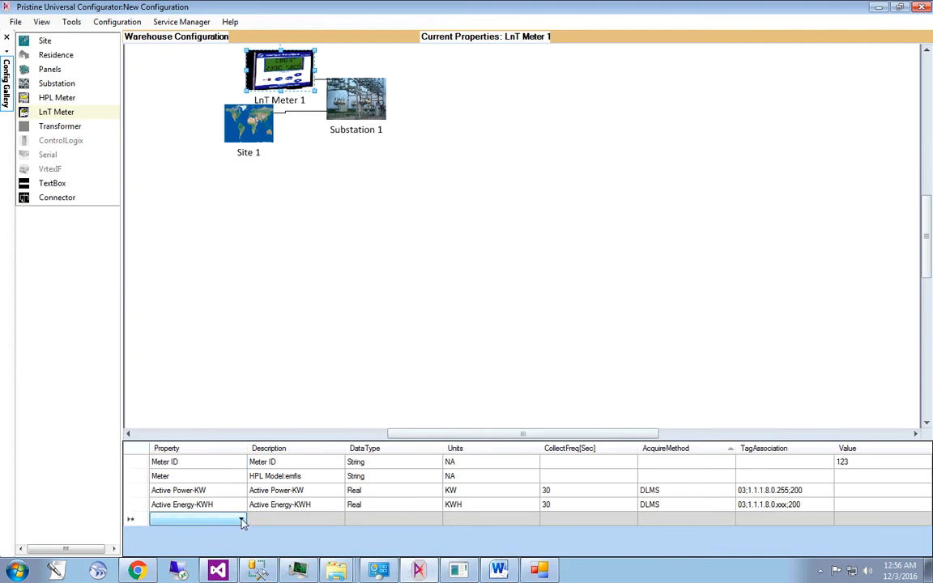
left_click(241, 521)
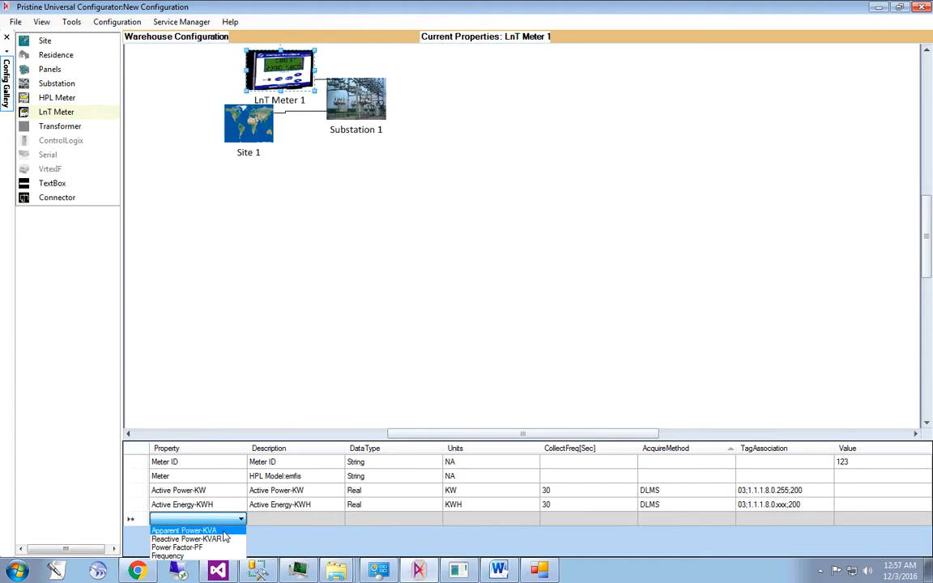
left_click(223, 532)
left_click(282, 525)
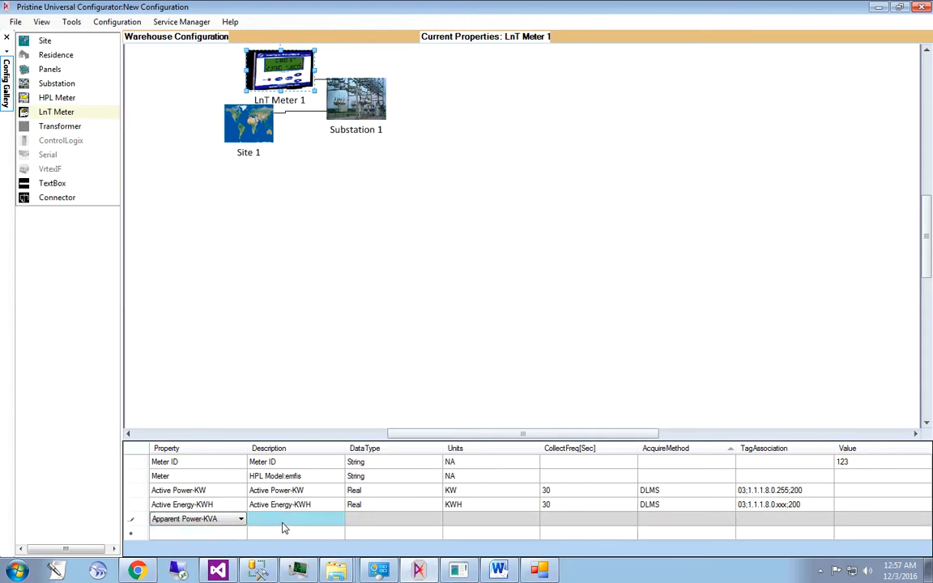
left_click(285, 525)
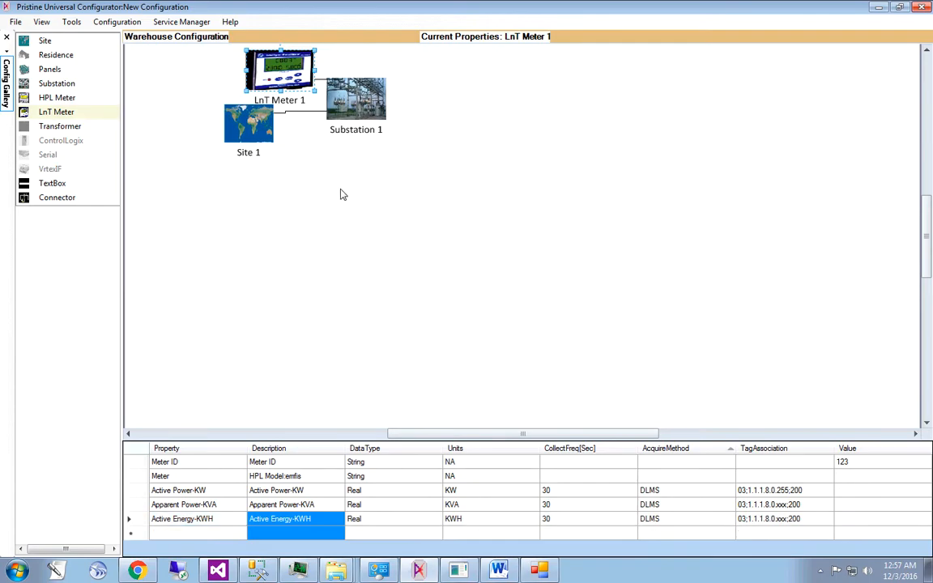
left_click(306, 191)
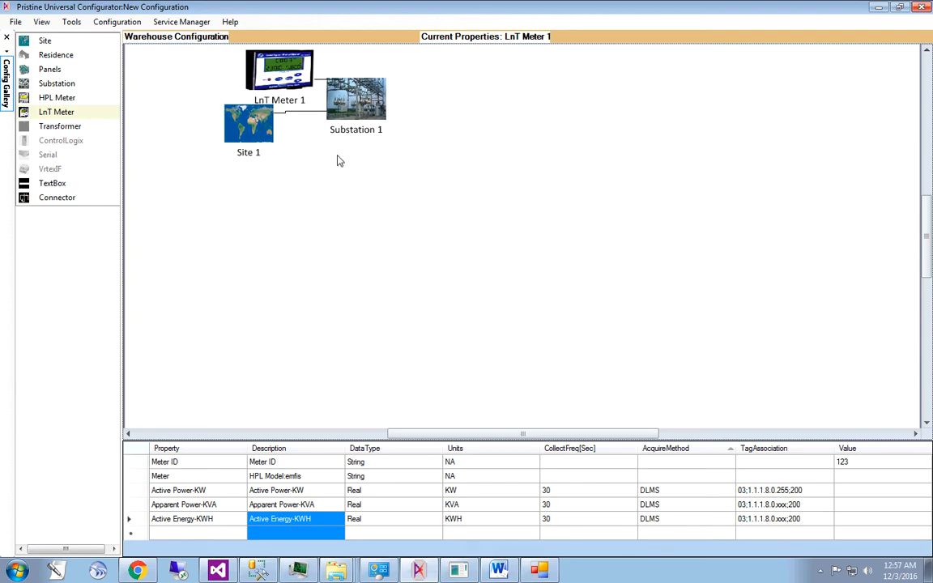
- Move LnT Meter 1 directly above Substation 1, leaving a small gap between them
left_click(928, 54)
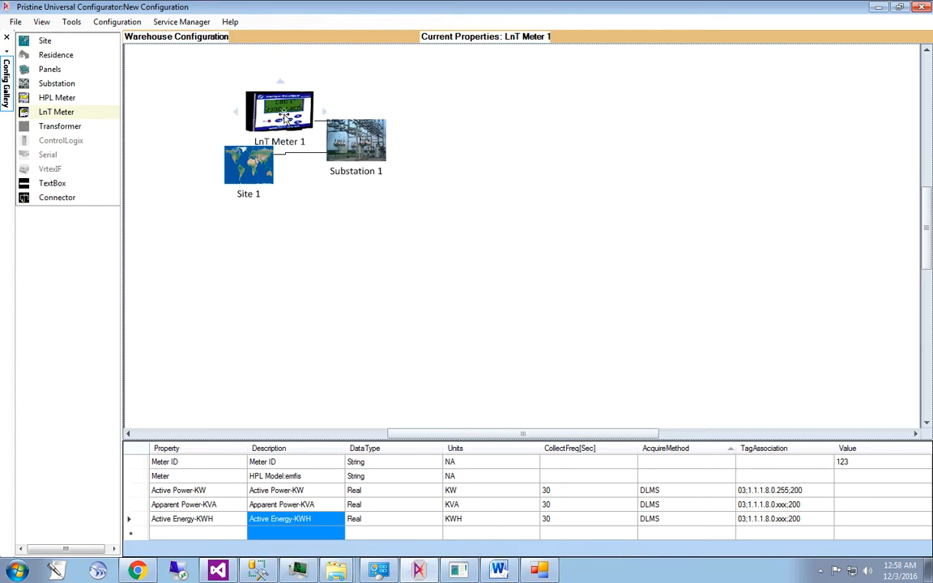
left_click_drag(284, 114, 357, 87)
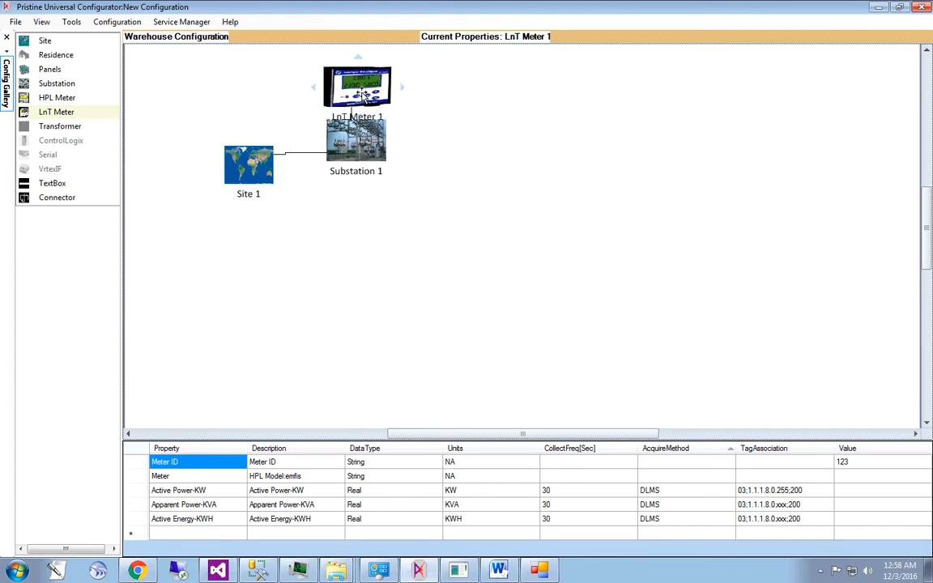
left_click_drag(361, 94, 366, 83)
left_click(380, 196)
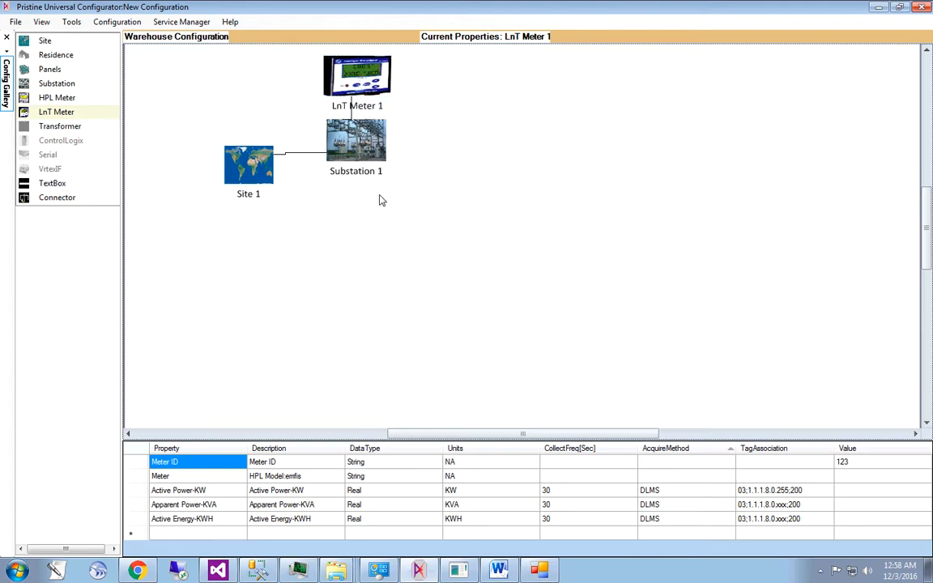
left_click_drag(306, 50, 404, 193)
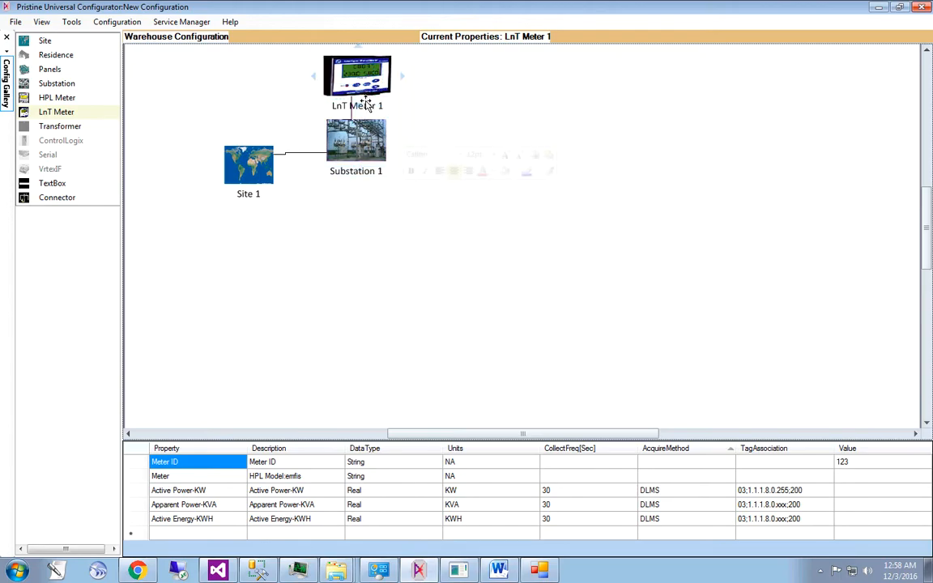
left_click_drag(308, 51, 409, 206)
right_click(409, 206)
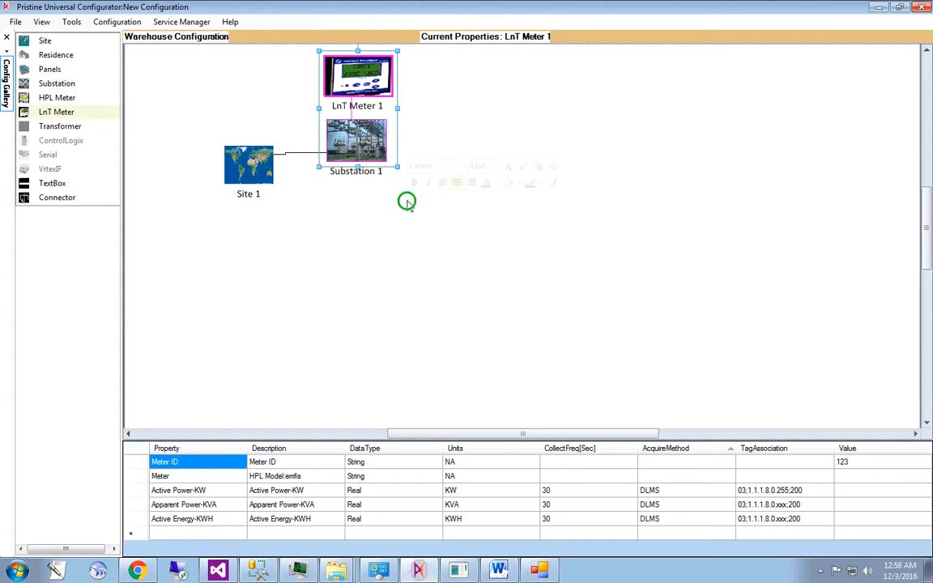
right_click(369, 117)
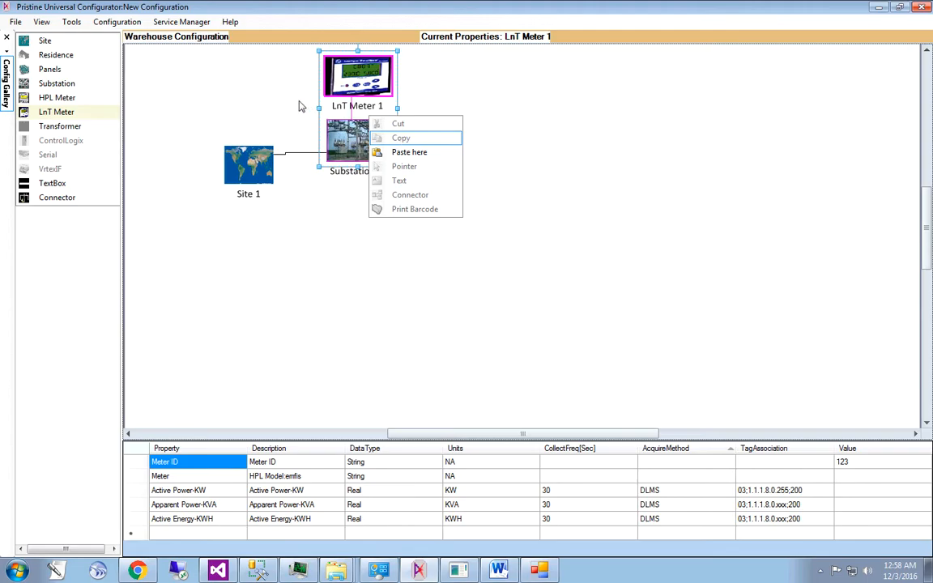
left_click(233, 73)
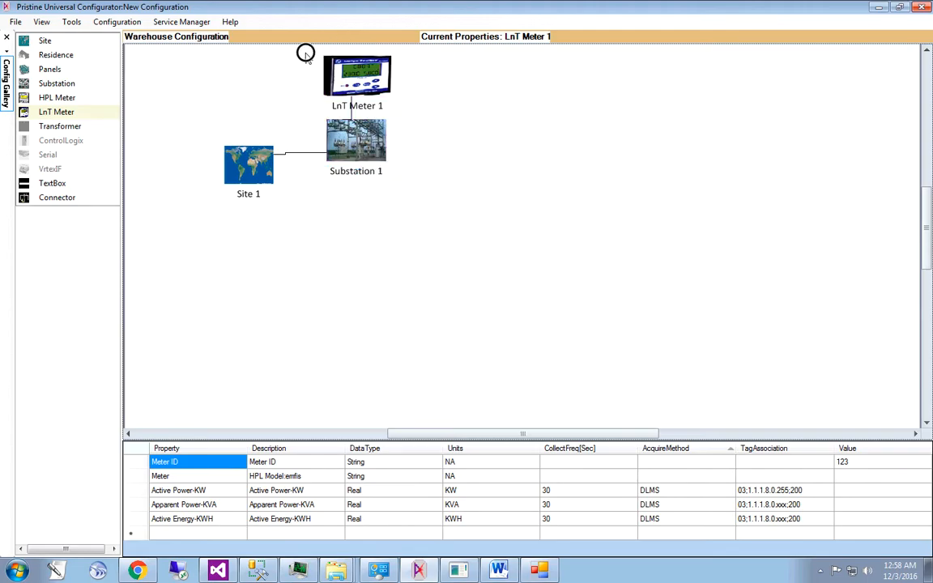
- Duplicate LnT Meter 1 together with connected Substation 1, and align the copied pair directly beneath the original
left_click_drag(311, 54, 413, 206)
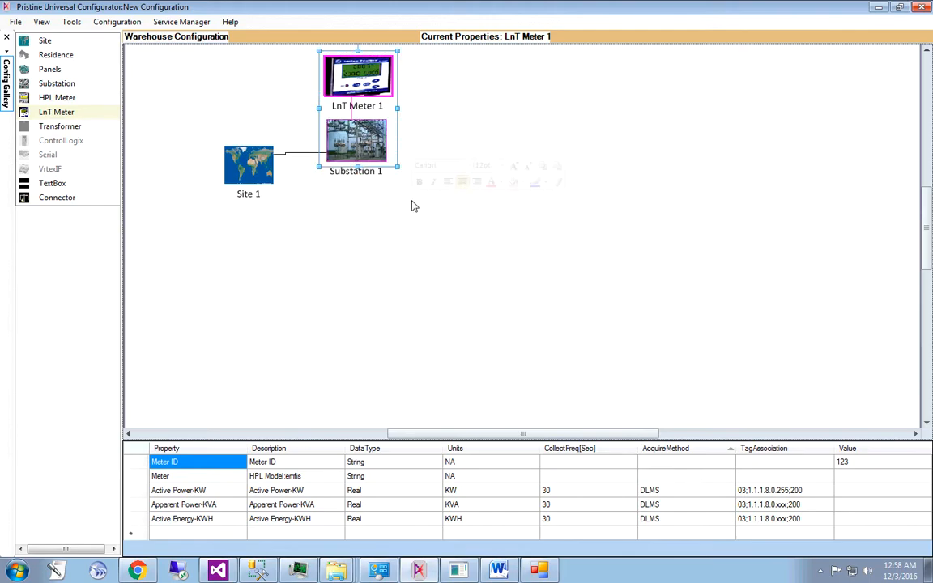
right_click(362, 128)
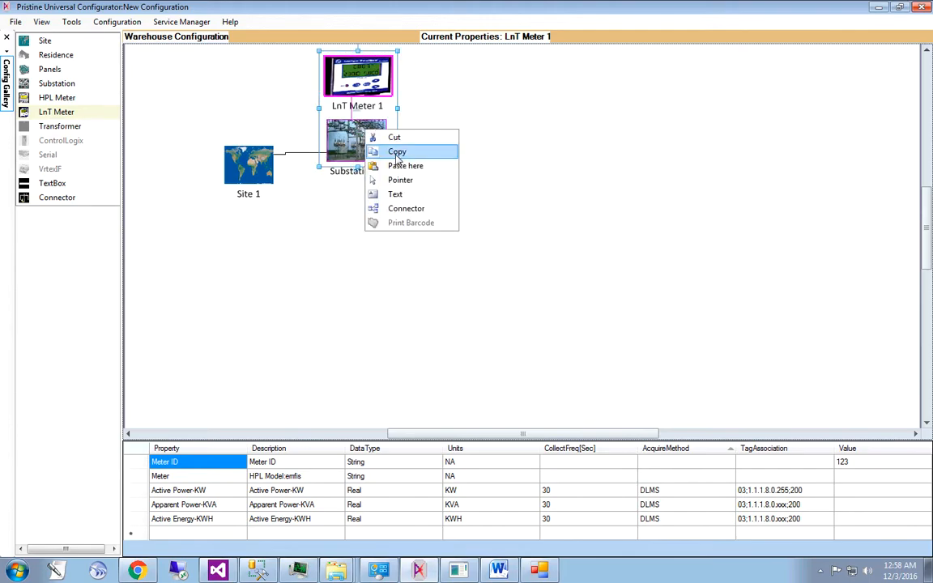
left_click(392, 151)
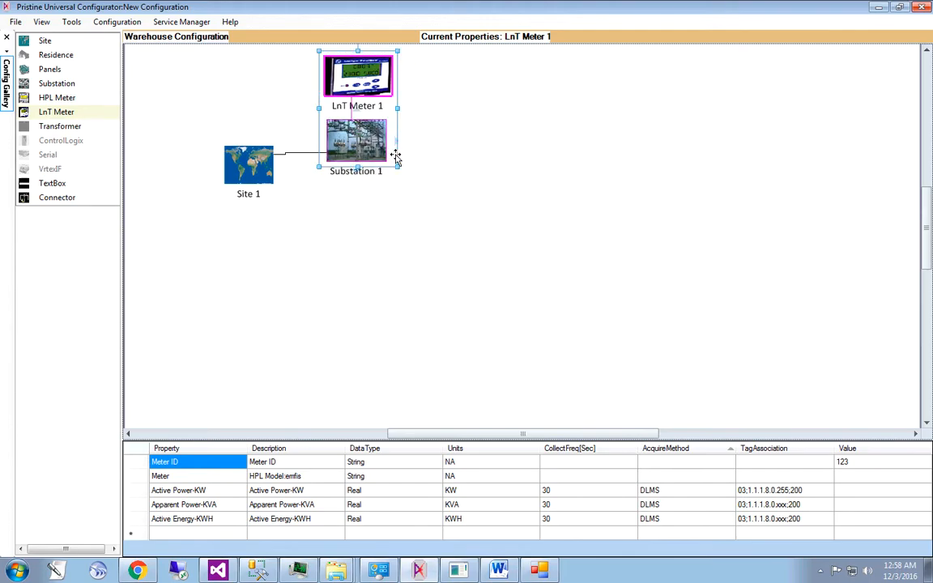
left_click(342, 231)
right_click(339, 243)
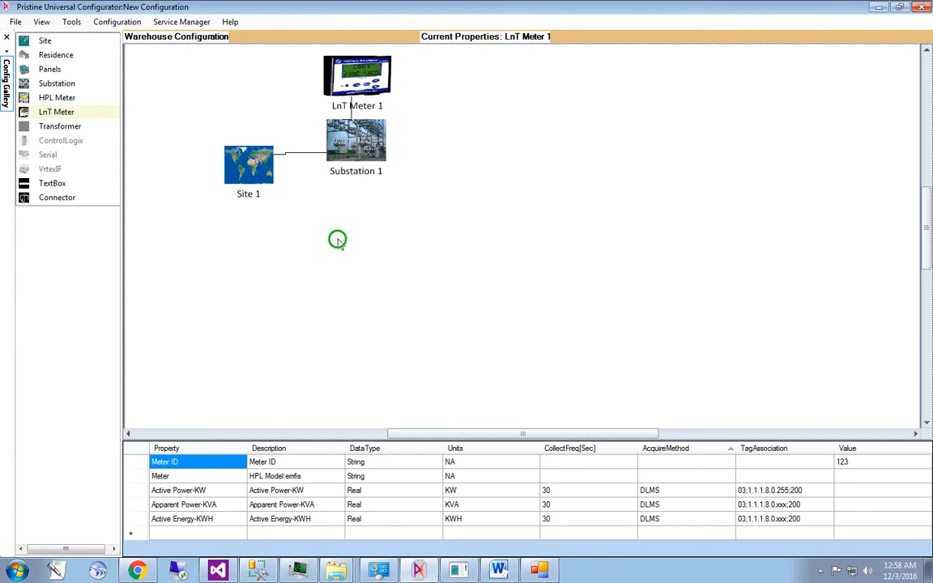
left_click(380, 281)
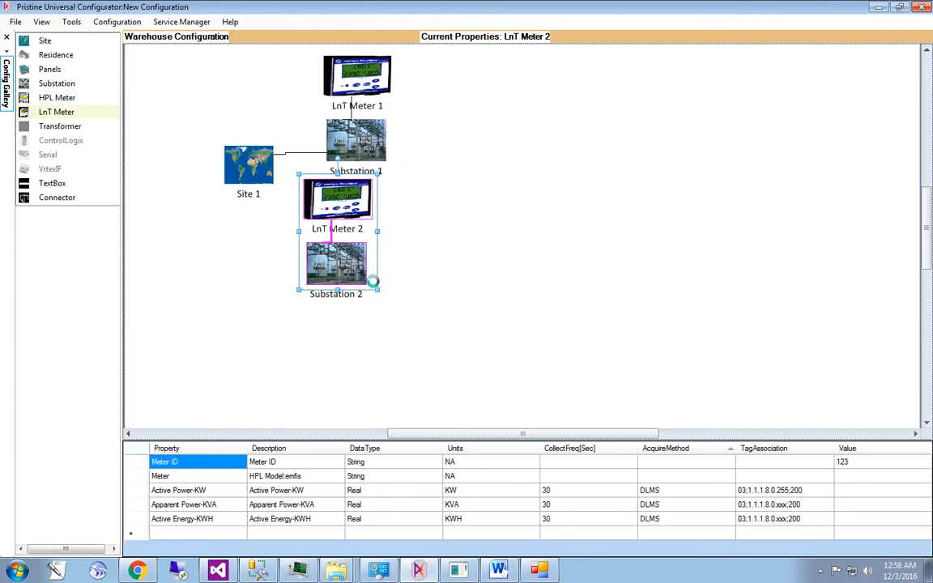
mouse_move(342, 218)
left_mouse_down()
mouse_move(346, 211)
mouse_move(366, 230)
mouse_move(355, 221)
left_mouse_up()
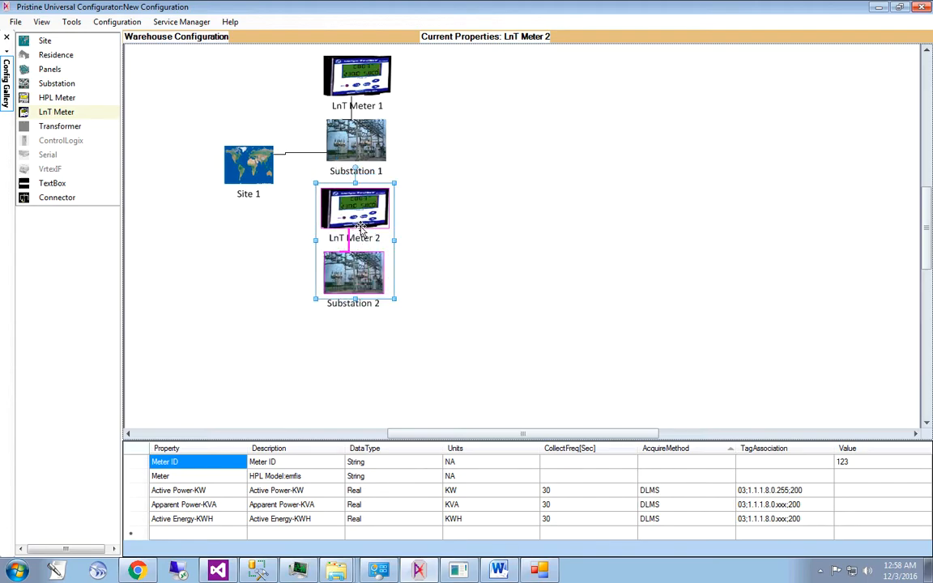
left_click(423, 279)
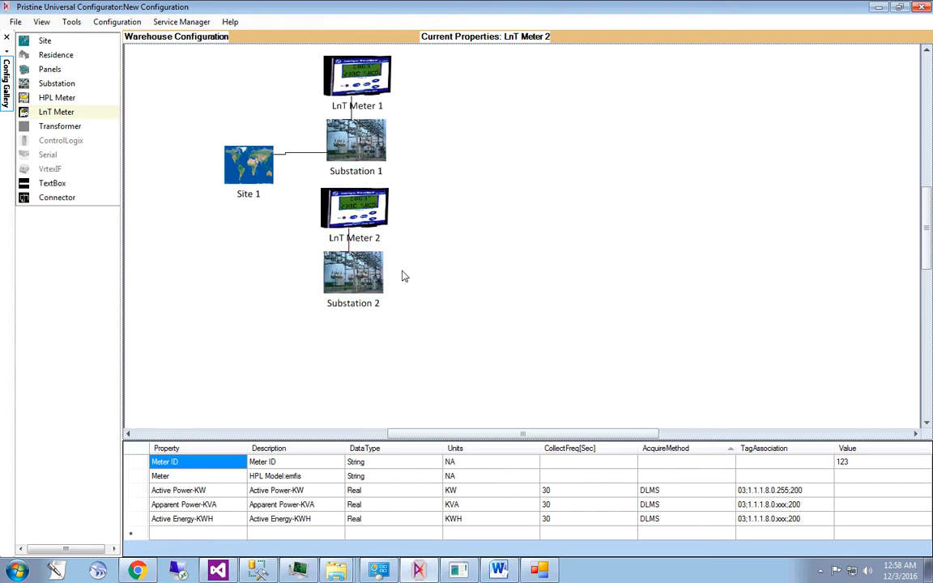
- Add the Reactive Power-KVAR property to LnT Meter 2 and compare its property list with that of LnT Meter 1
left_click(357, 215)
left_click(136, 522)
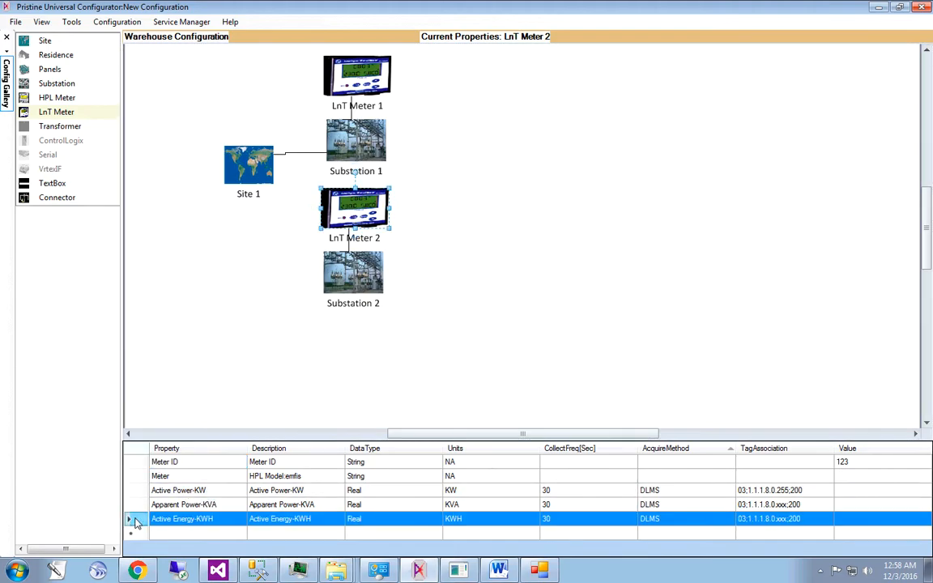
left_click(133, 502)
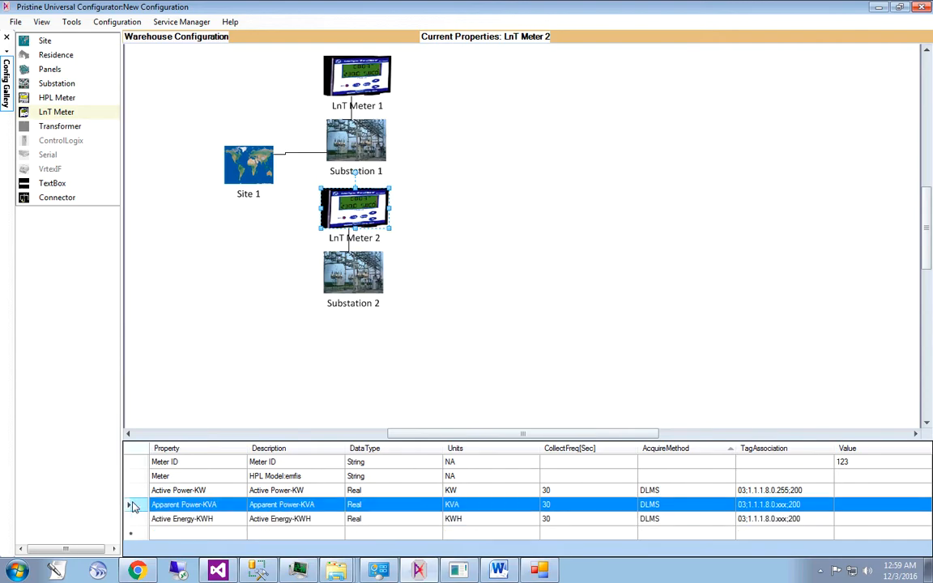
left_click(449, 349)
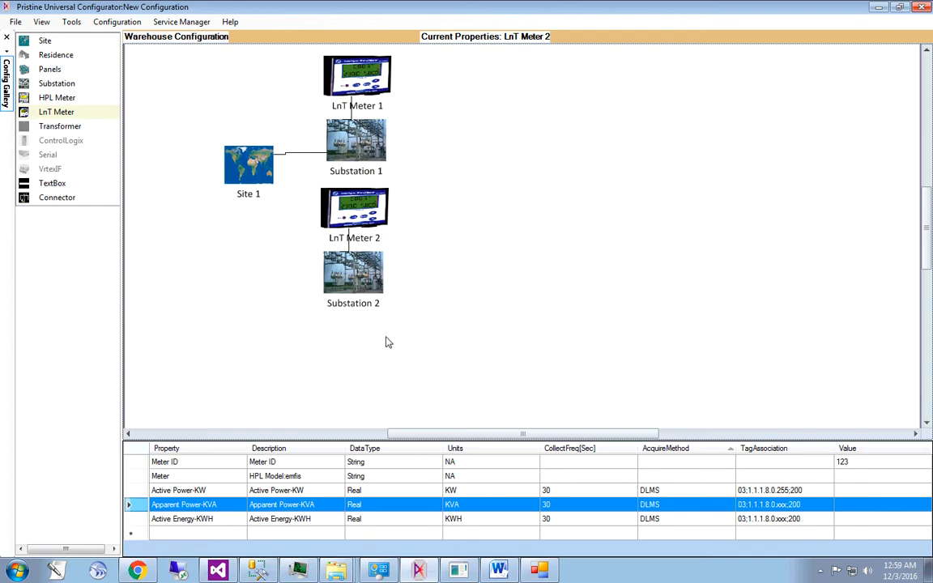
left_click(386, 208)
left_click(219, 534)
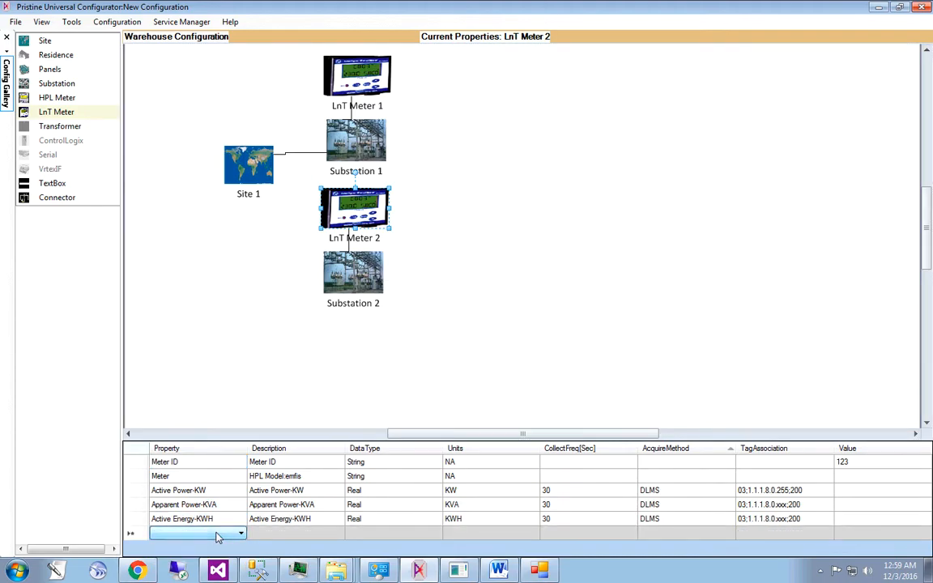
left_click(218, 534)
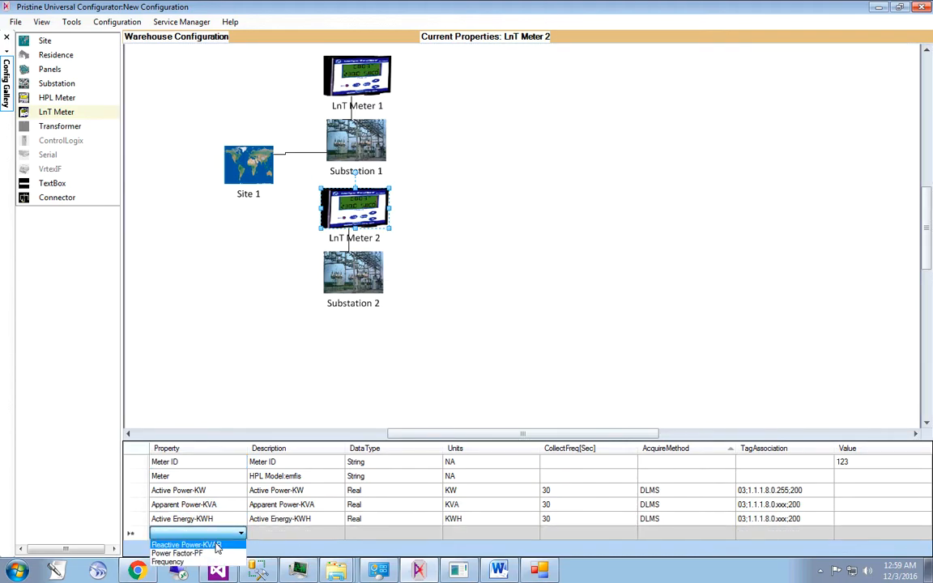
left_click(217, 545)
left_click(273, 534)
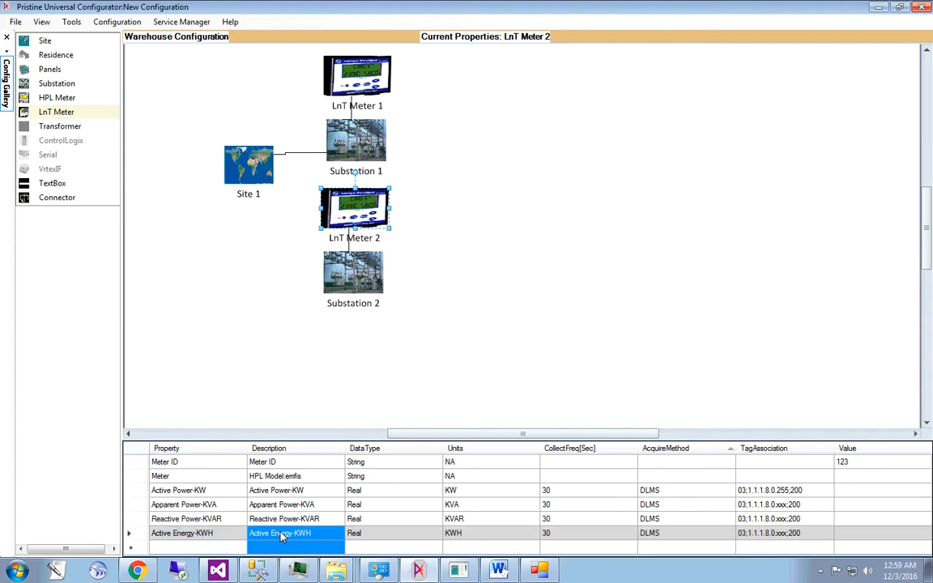
left_click(403, 363)
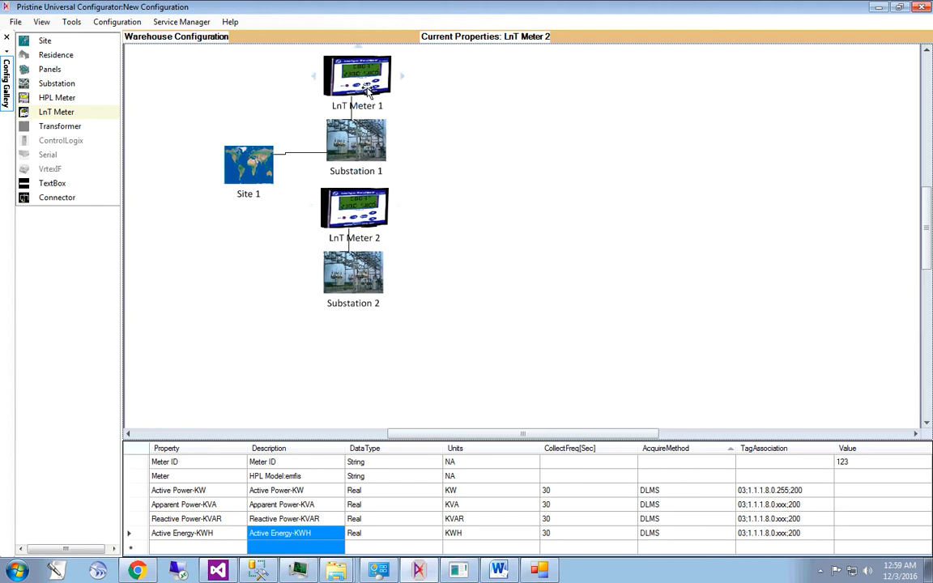
left_click(327, 75)
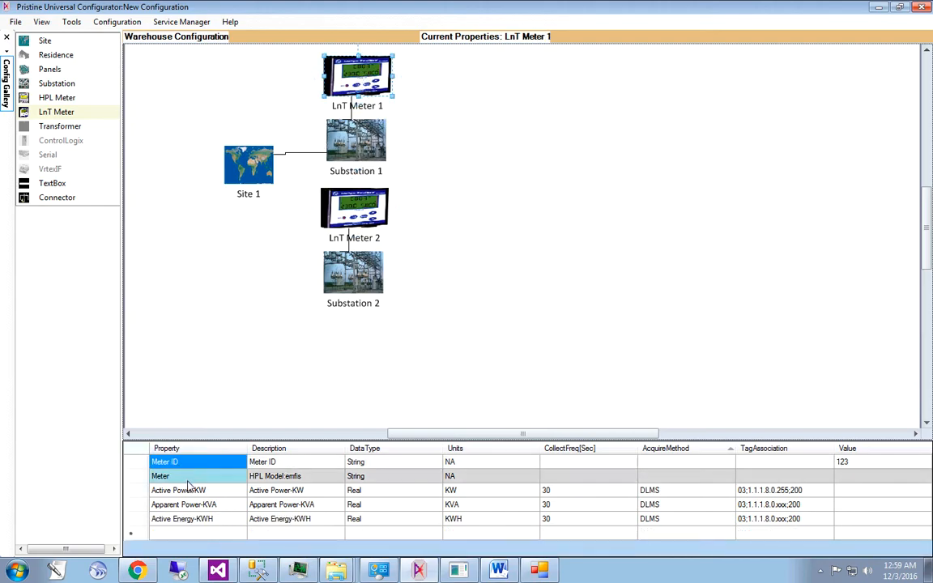
left_click(361, 218)
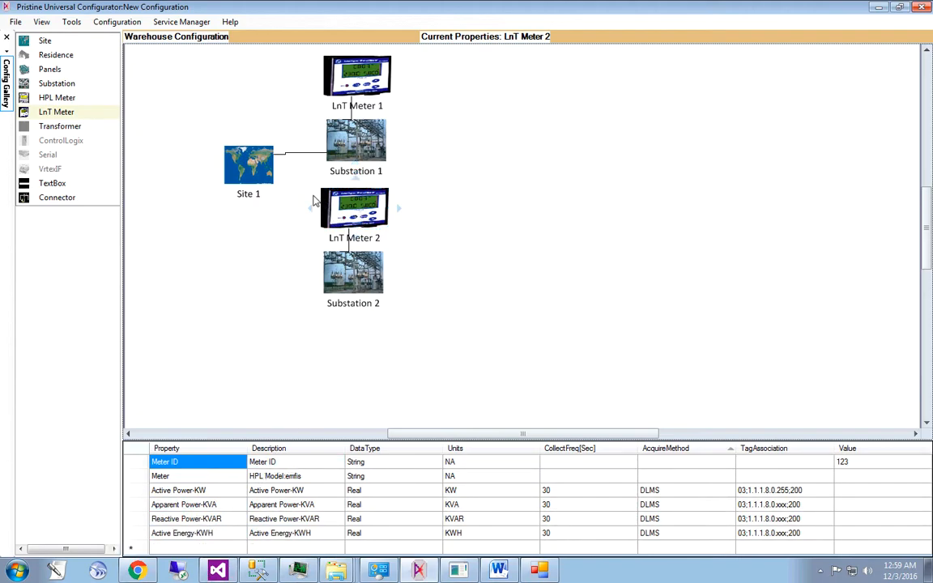
- Connect Site 1 to Substation 2
left_click_drag(313, 184, 417, 326)
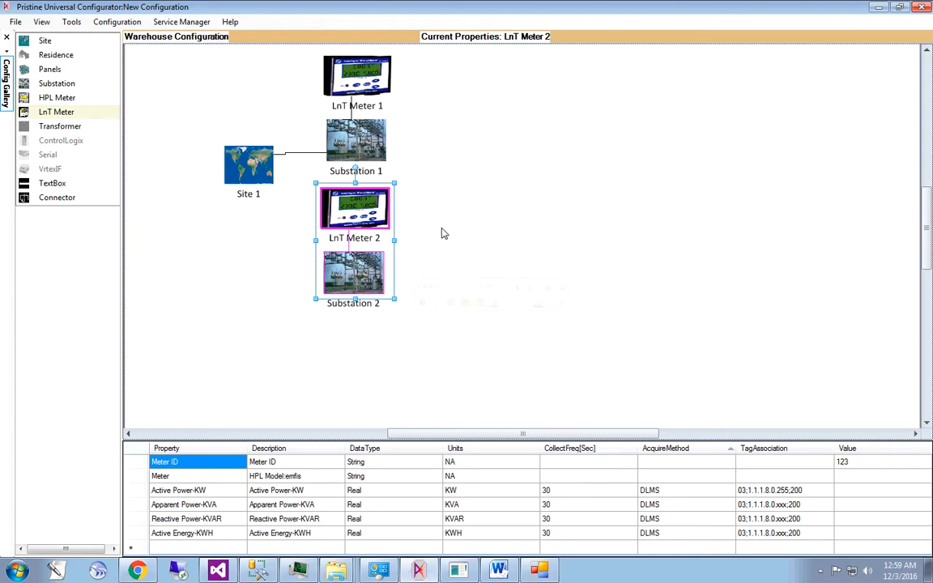
left_click(276, 254)
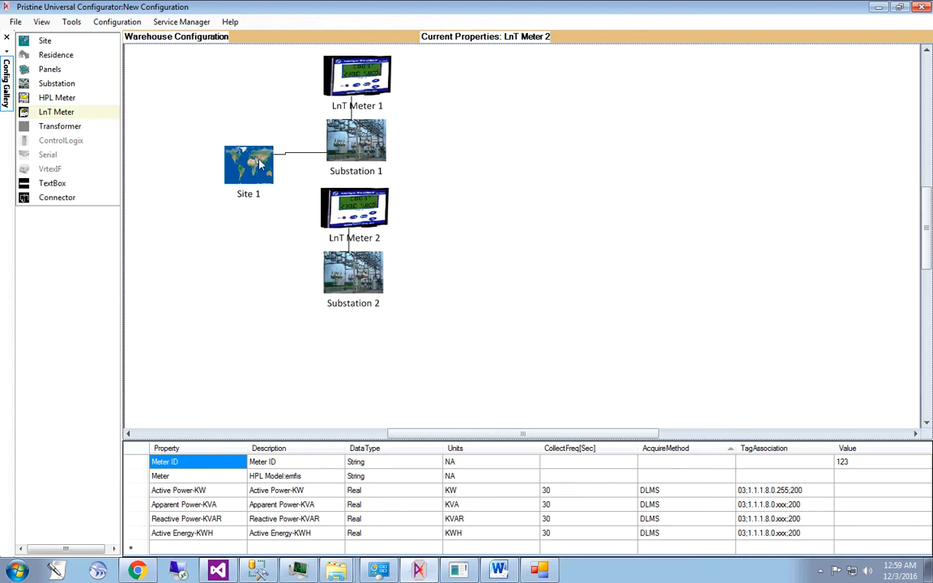
left_click_drag(251, 197, 323, 261)
left_click(284, 278)
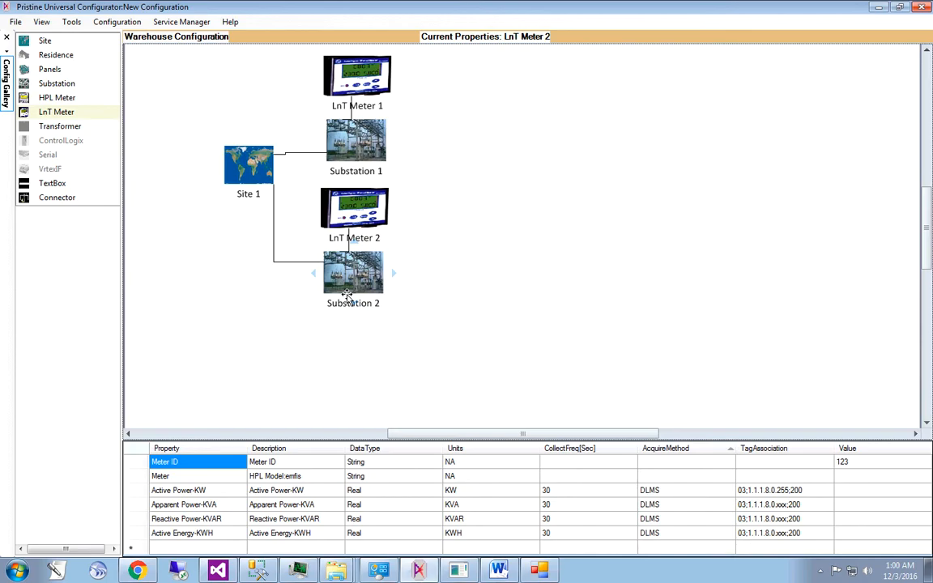
- Place a transformer to the right of Substation 1 and connect it to that substation
left_click(464, 235)
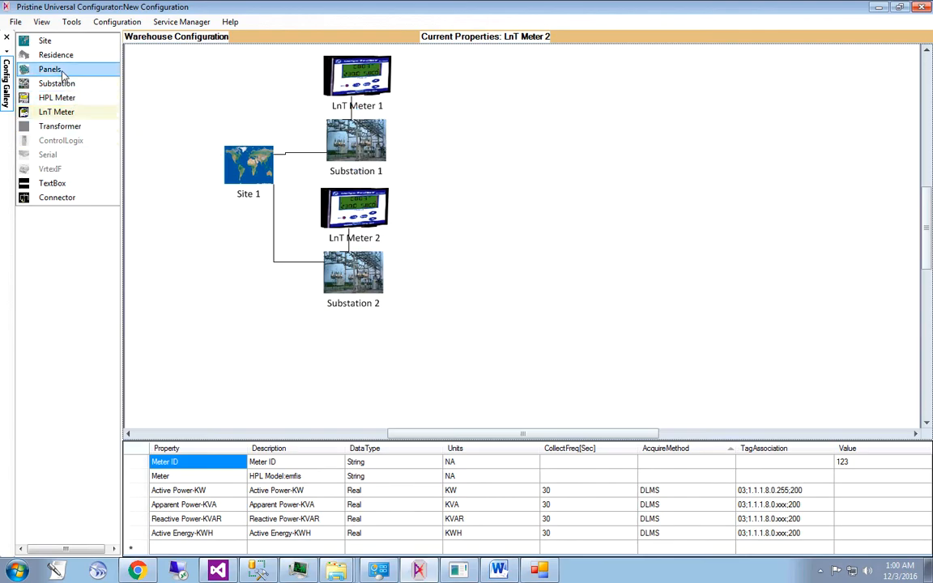
left_click_drag(74, 127, 490, 127)
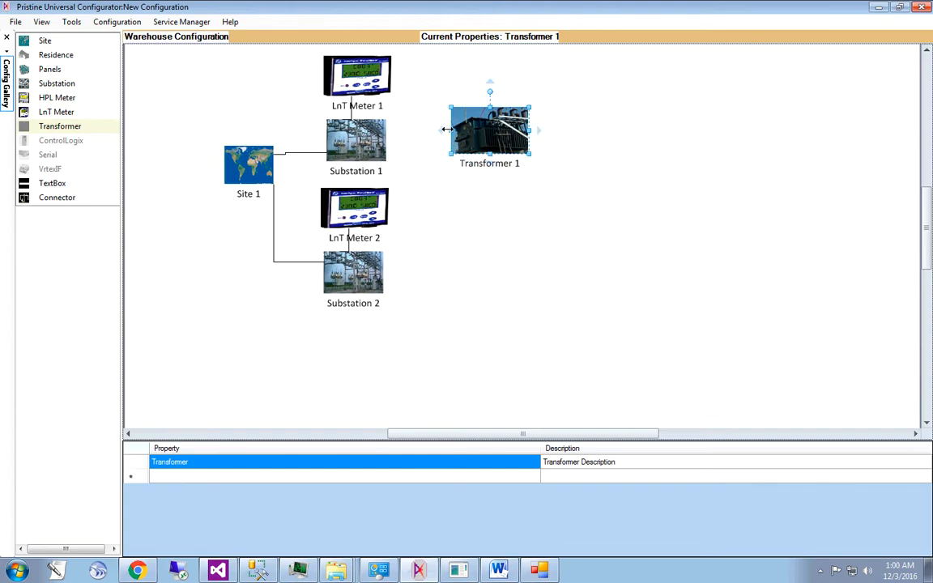
left_click(397, 143)
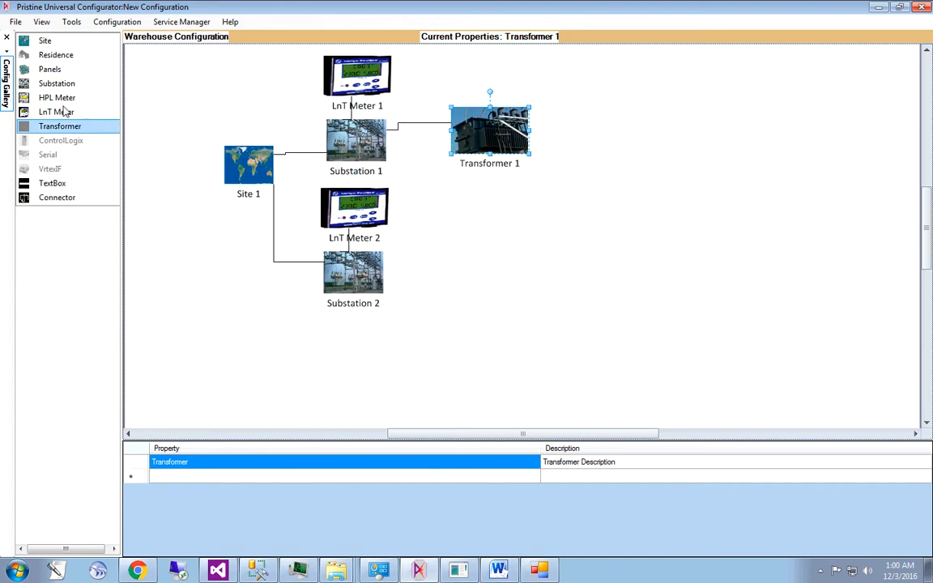
- Add another LnT meter directly above Transformer 1, connect it to the transformer, and review the meter's properties
left_click_drag(56, 118, 456, 128)
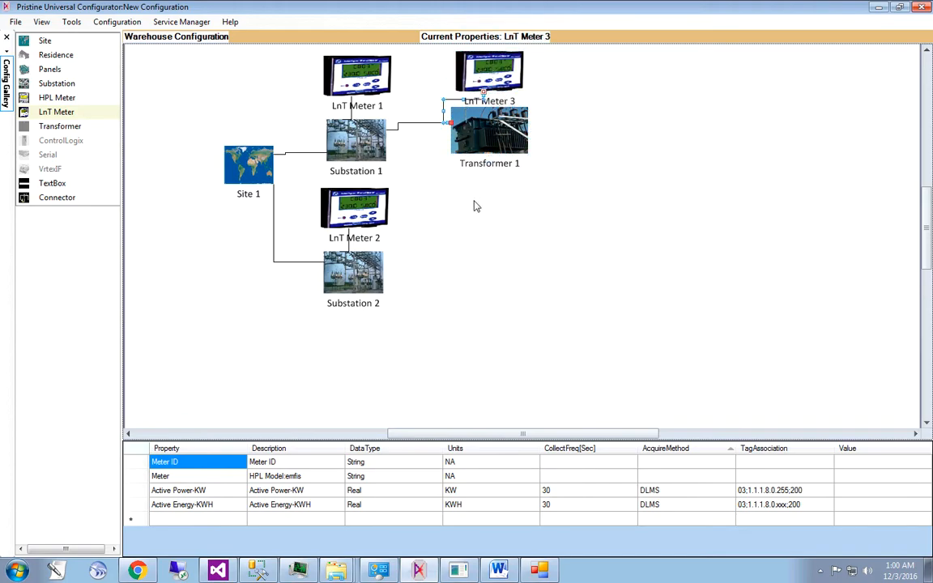
left_click(495, 75)
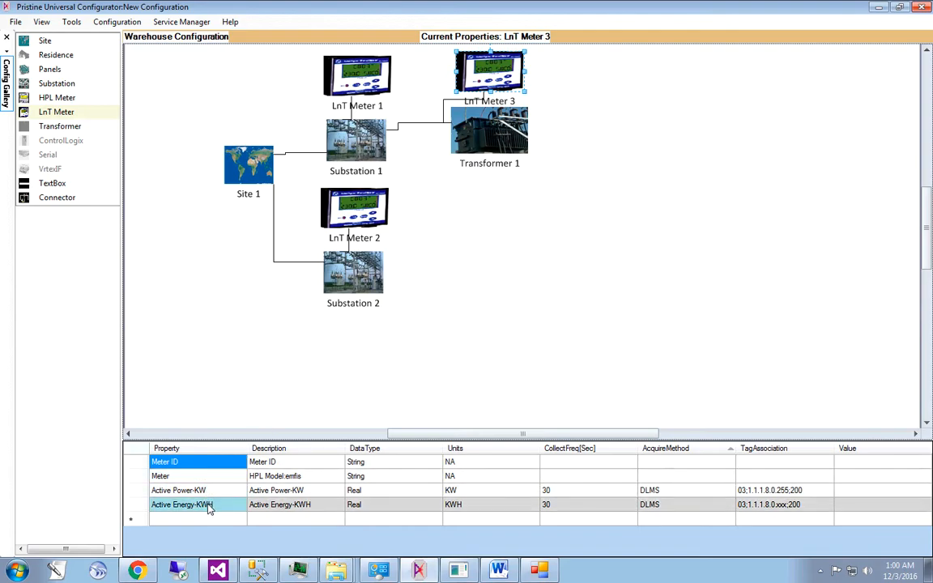
left_click(464, 243)
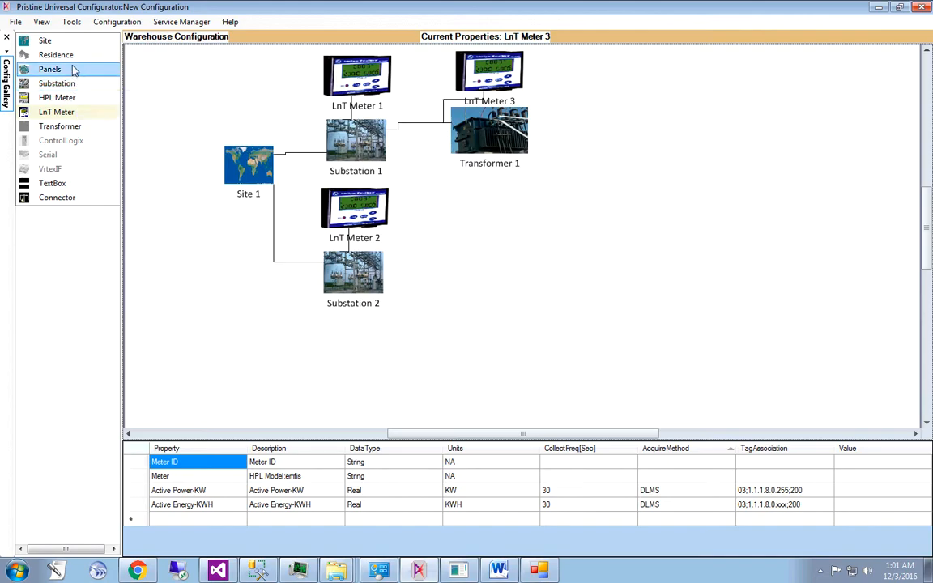
- Add a residence connected to Transformer 1 on its right, and place an HPL meter above the residence, connected to it
left_click_drag(69, 55, 632, 142)
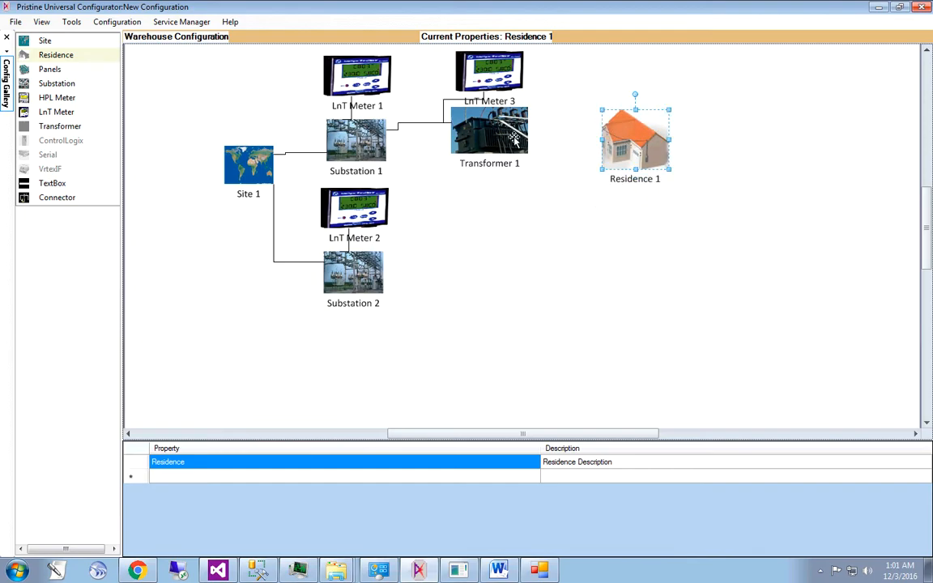
left_click_drag(541, 134, 601, 139)
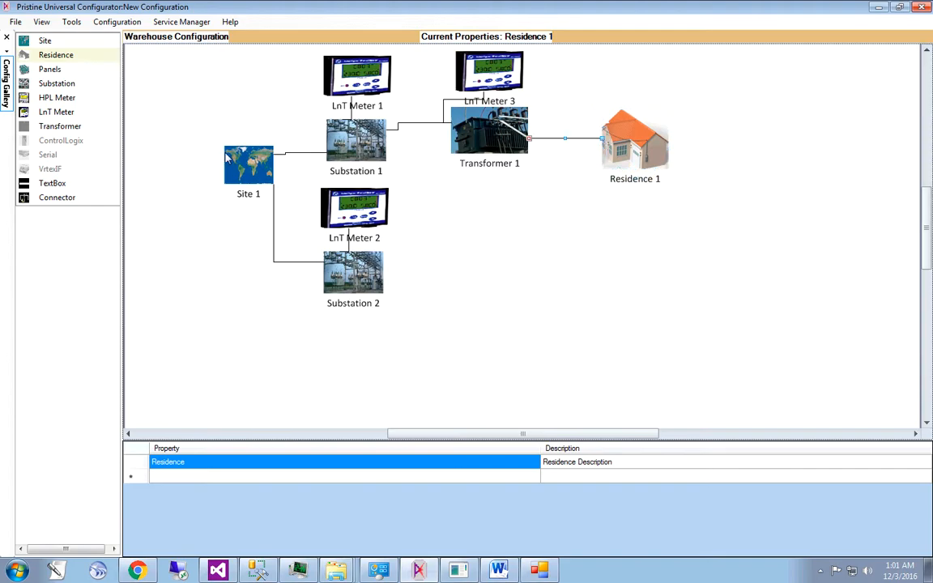
left_click(64, 106)
left_click_drag(63, 98, 633, 78)
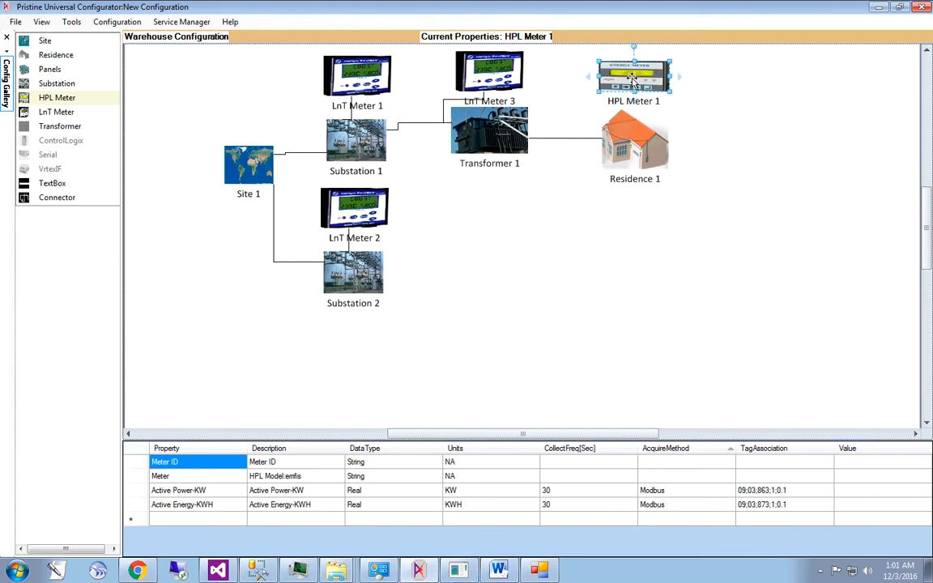
left_click_drag(589, 79, 606, 128)
left_click(672, 279)
- Compare the acquisition method and tag association of HPL Meter 1 and LnT Meter 3, including the acquisition methods offered for Active Power-KW
left_click(636, 81)
left_click(754, 482)
left_click(664, 492)
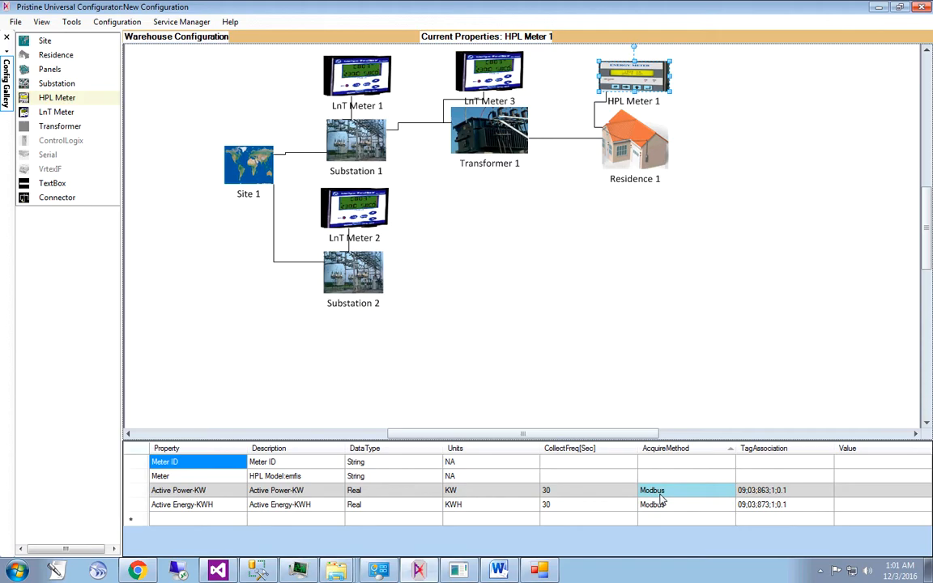
left_click(492, 79)
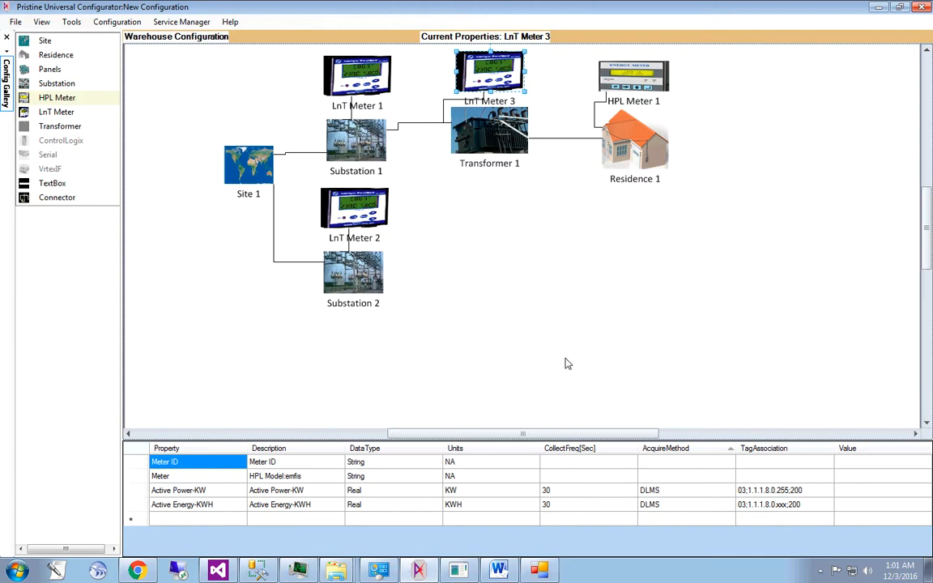
left_click(533, 344)
left_click(677, 493)
left_click(677, 493)
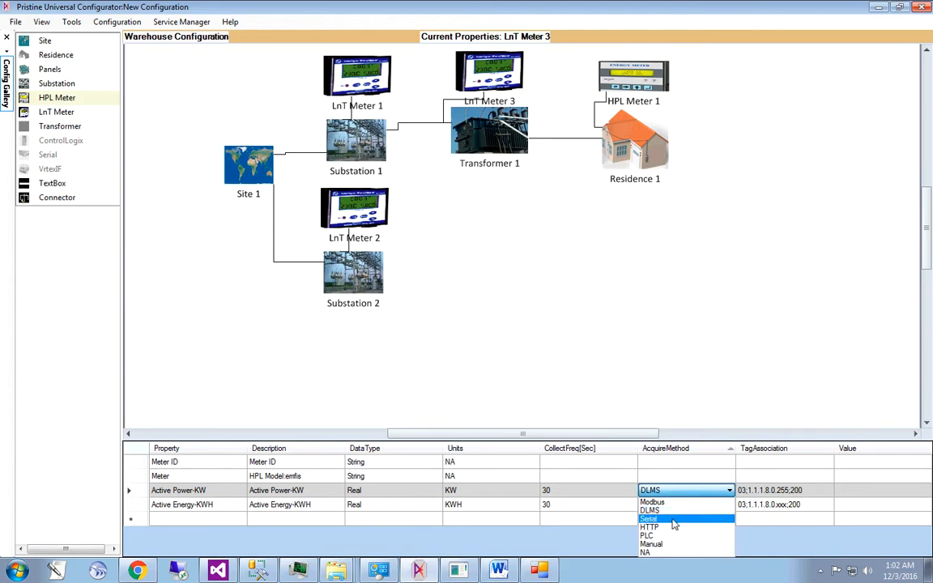
left_click(646, 350)
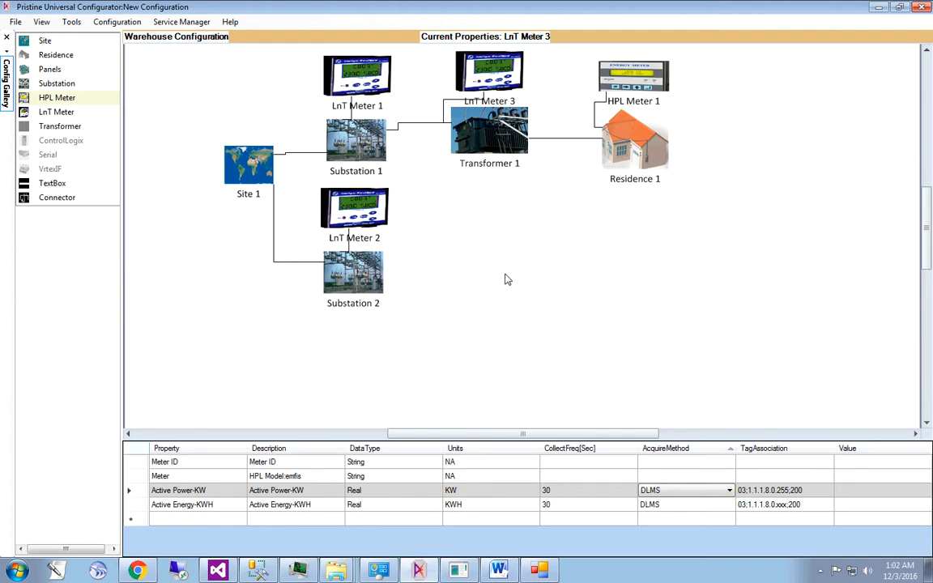
- Set the collection frequency of Active Energy-KWH on LnT Meter 2 to 3600 seconds
left_click(356, 219)
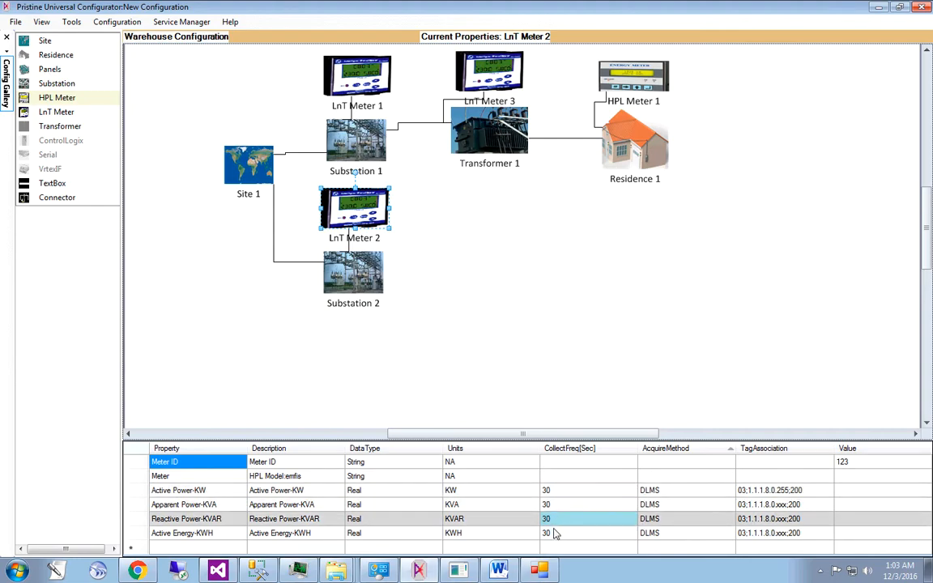
left_click(555, 535)
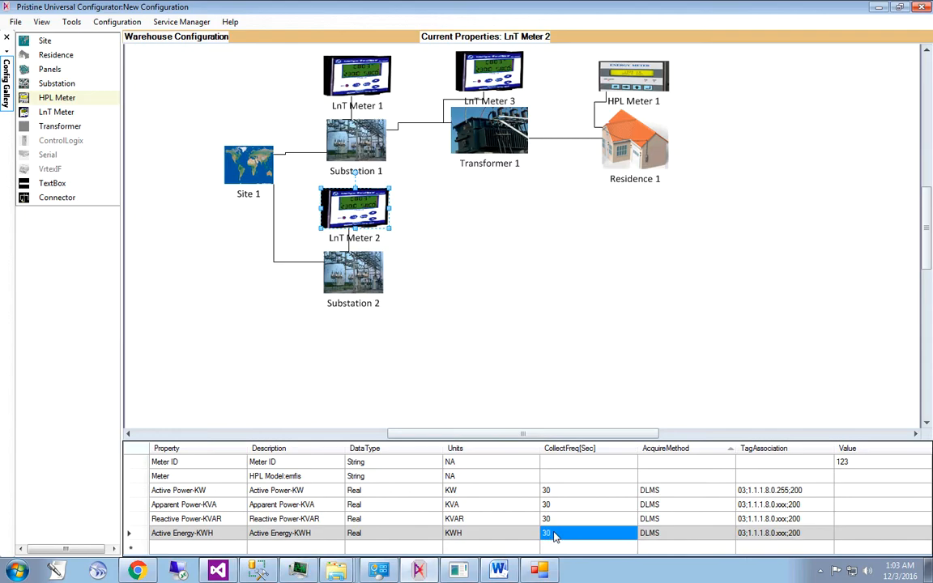
left_click(555, 535)
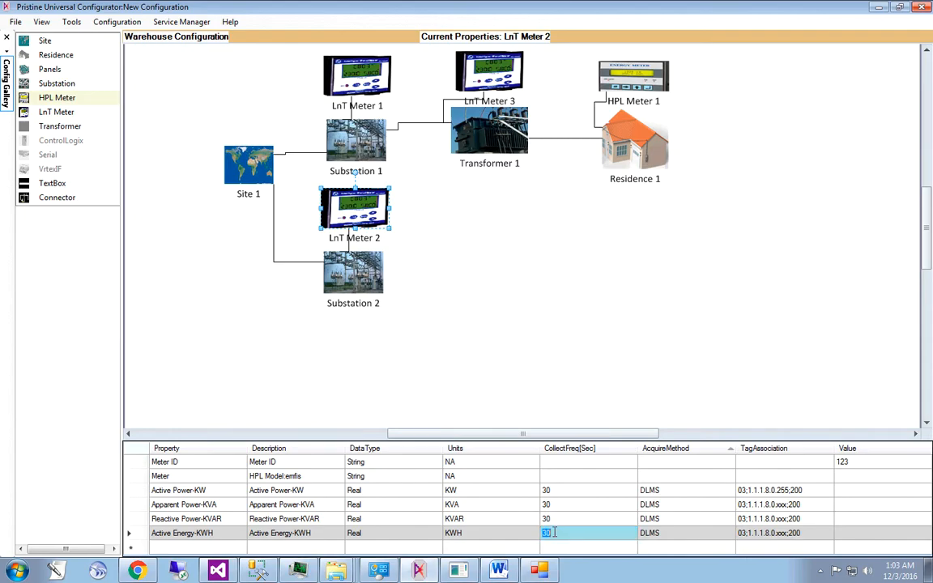
key("BackSpace")
type("3600")
key("Return")
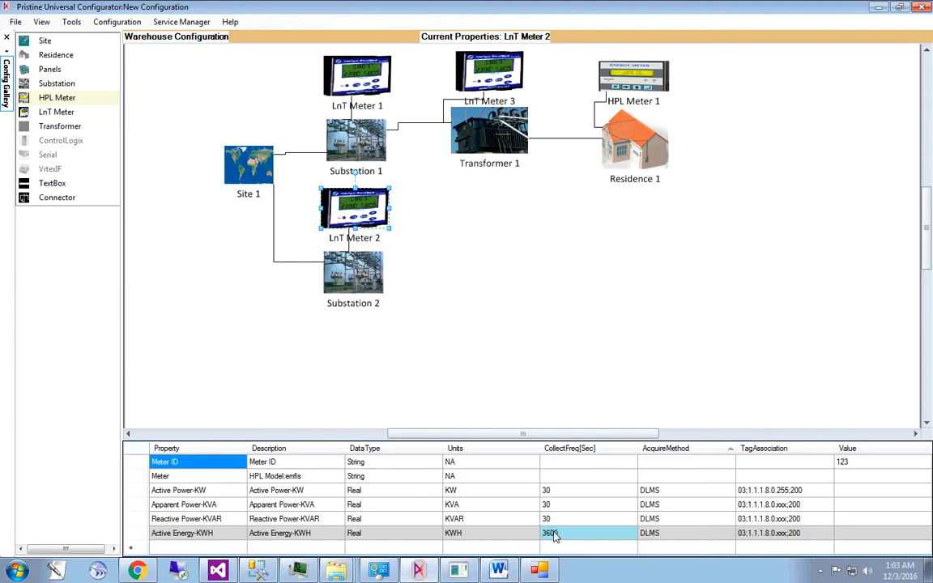
- Set the collection frequency of Apparent Power-KVA on LnT Meter 2 to 60 seconds
left_click(552, 521)
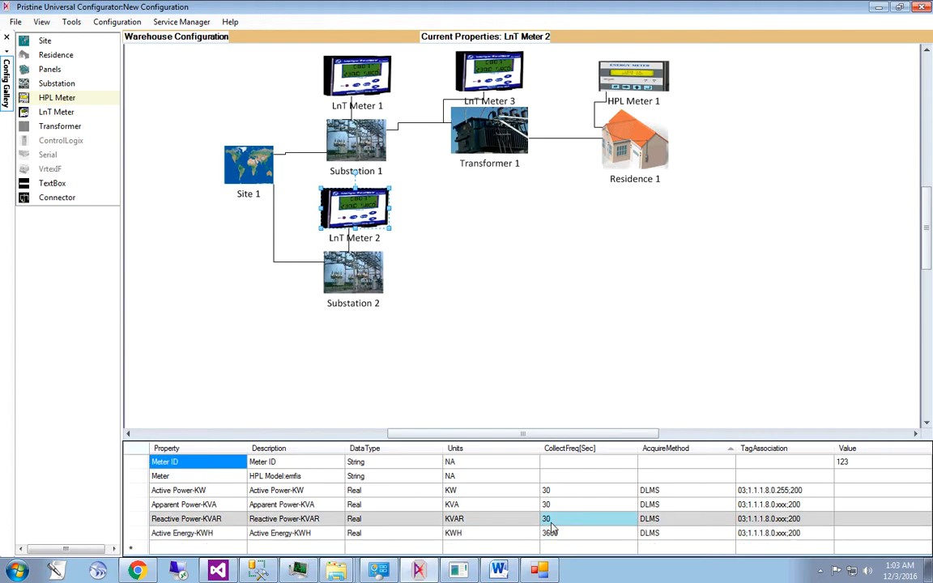
left_click(560, 506)
left_click(560, 506)
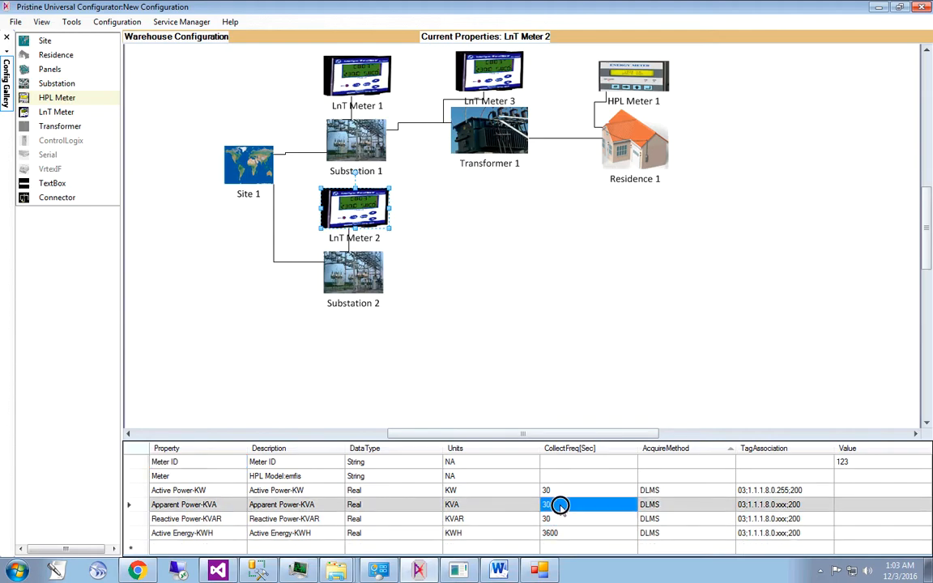
left_click(560, 504)
key("BackSpace")
key("BackSpace")
type("60")
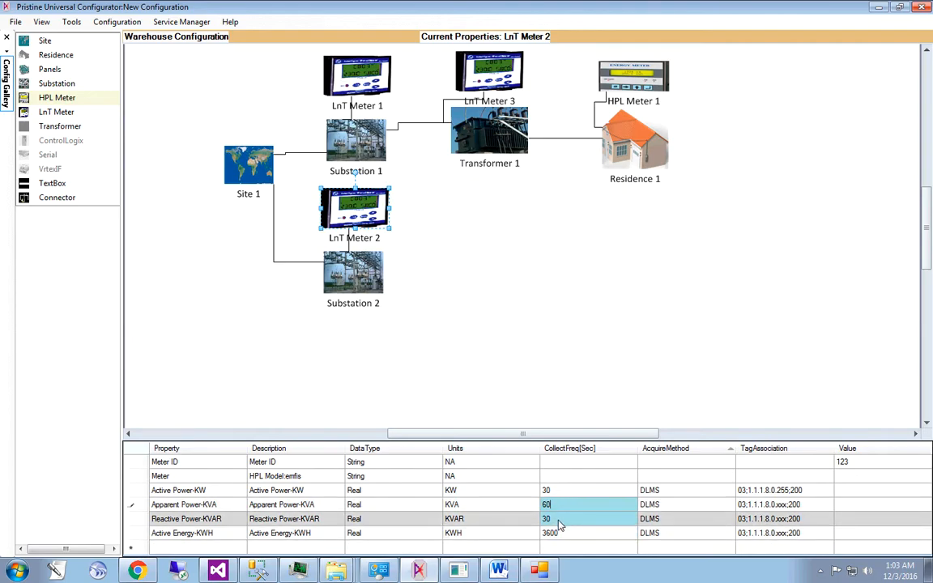
key("Return")
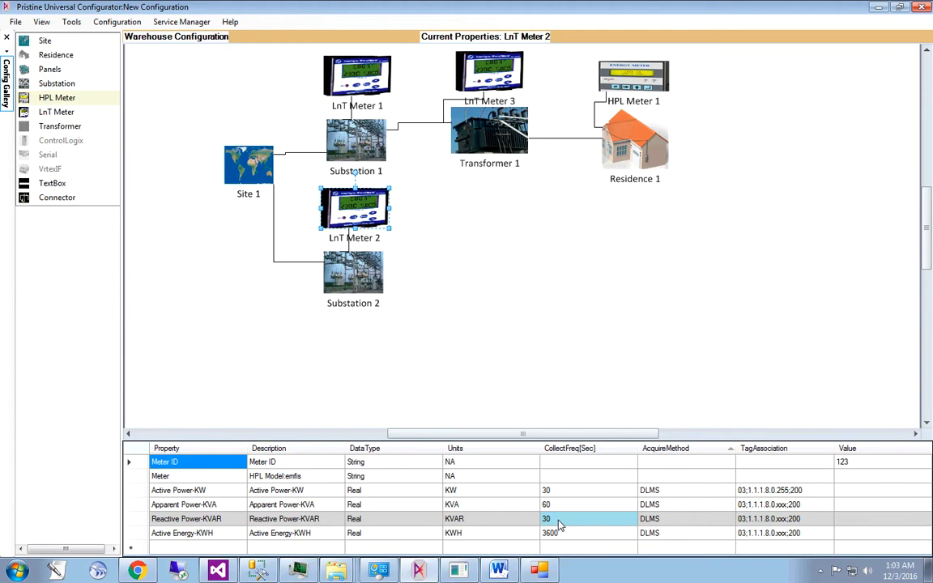
left_click(568, 341)
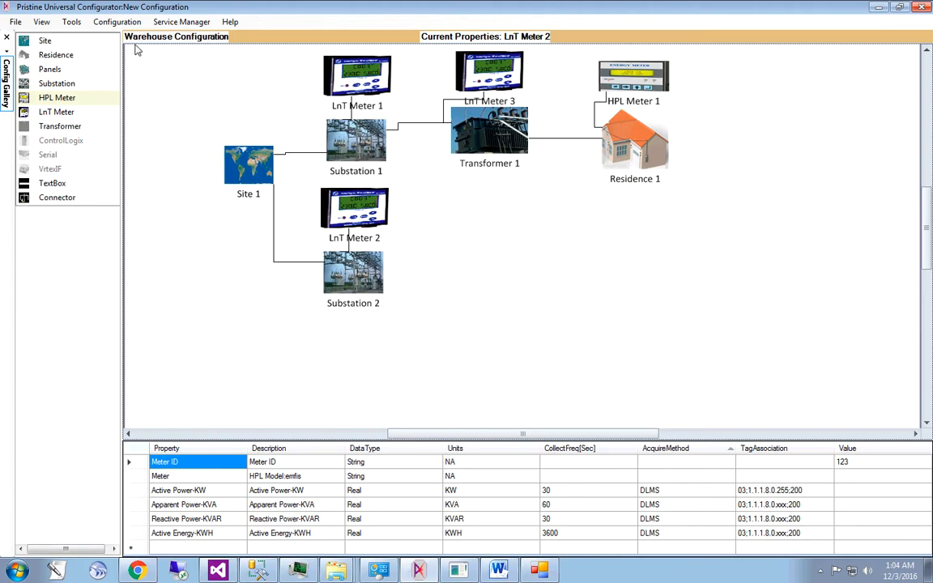
left_click(118, 22)
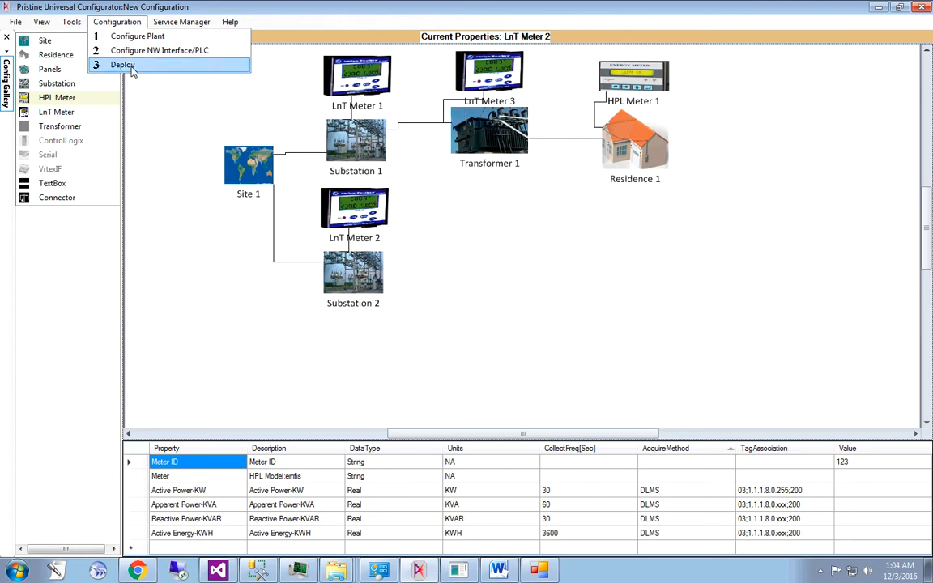
left_click(171, 134)
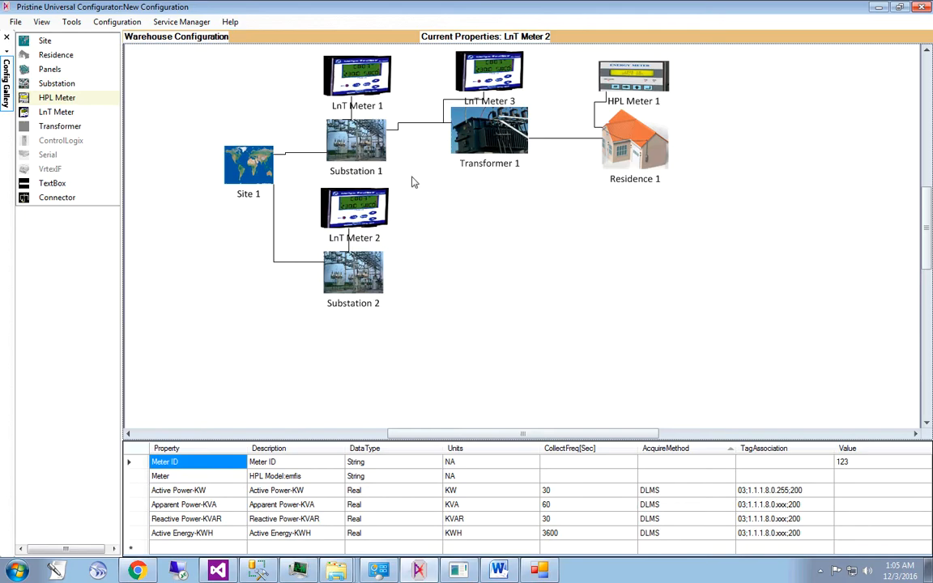
left_click(116, 21)
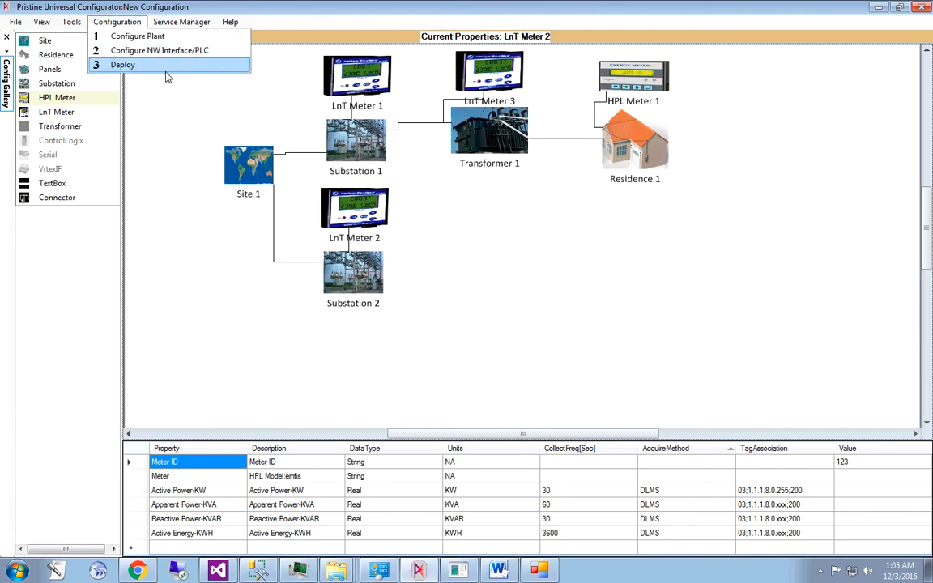
left_click(183, 129)
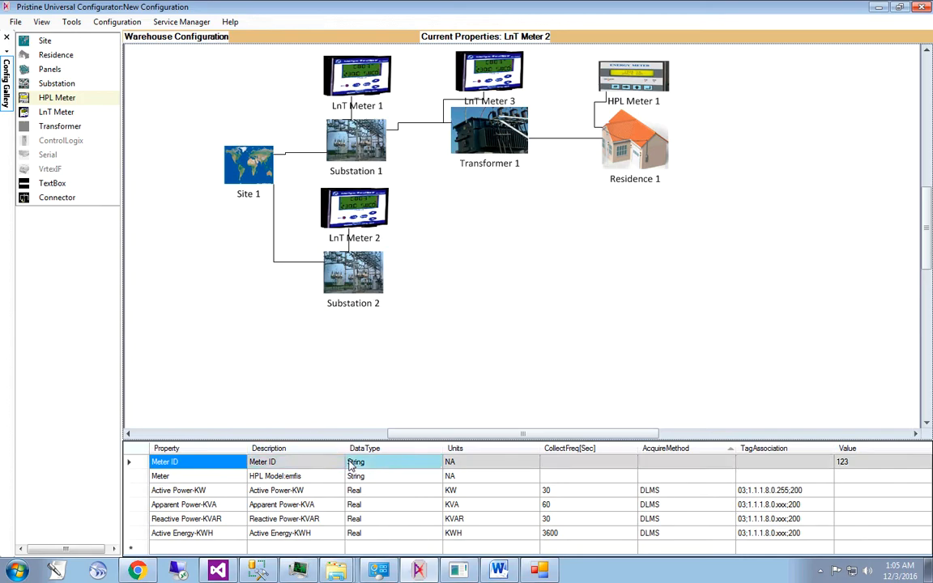
- Switch to the configurator window with the "test" configuration and review the properties of its two substation meters, HPL Meter 1 and HPL Meter 2
left_click(460, 573)
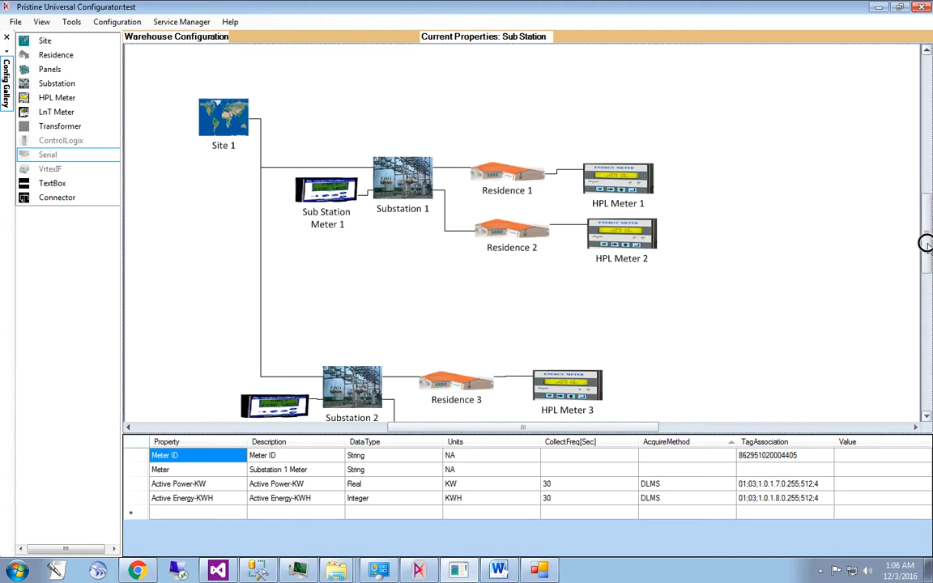
scroll(926, 249, "down", 2)
scroll(926, 252, "down", 1)
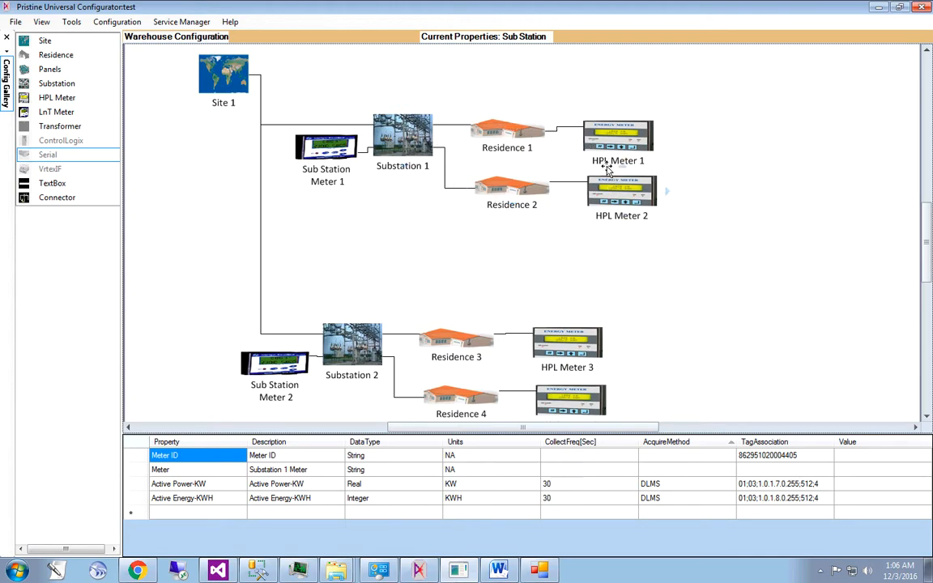
left_click(323, 153)
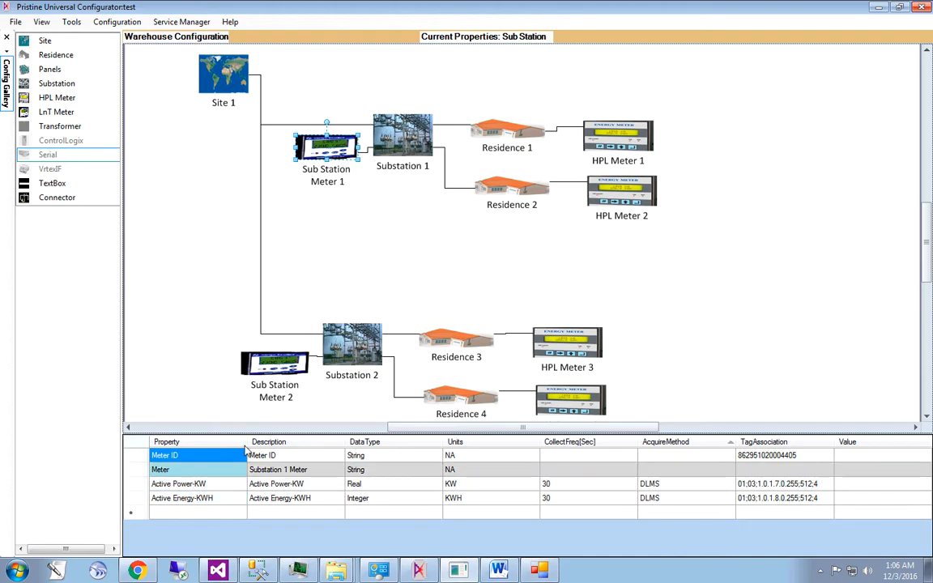
left_click(285, 376)
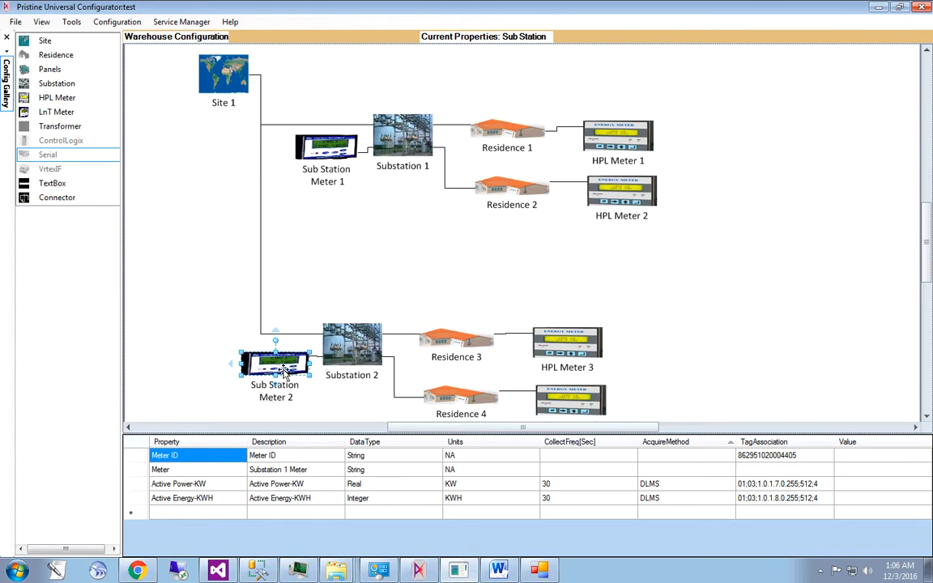
left_click(411, 252)
left_click(610, 138)
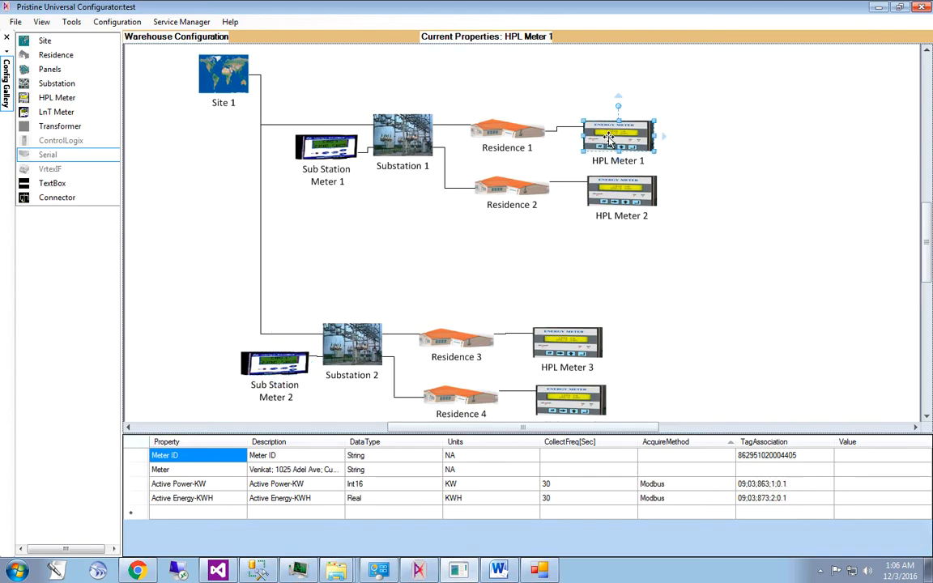
left_click(623, 192)
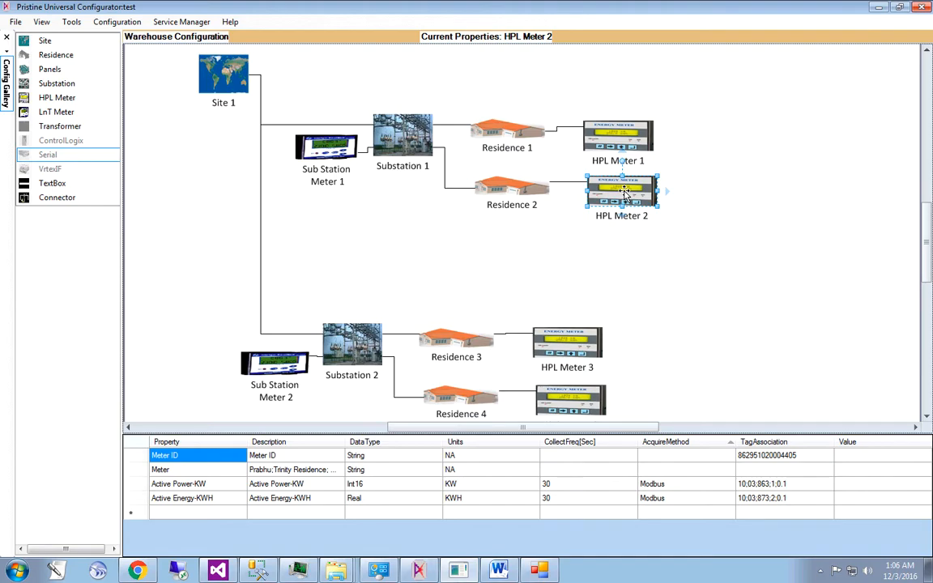
- Switch to the Smart Energy Management System in Chrome and view the live KW chart for Sub Station Meter 1
left_click(138, 571)
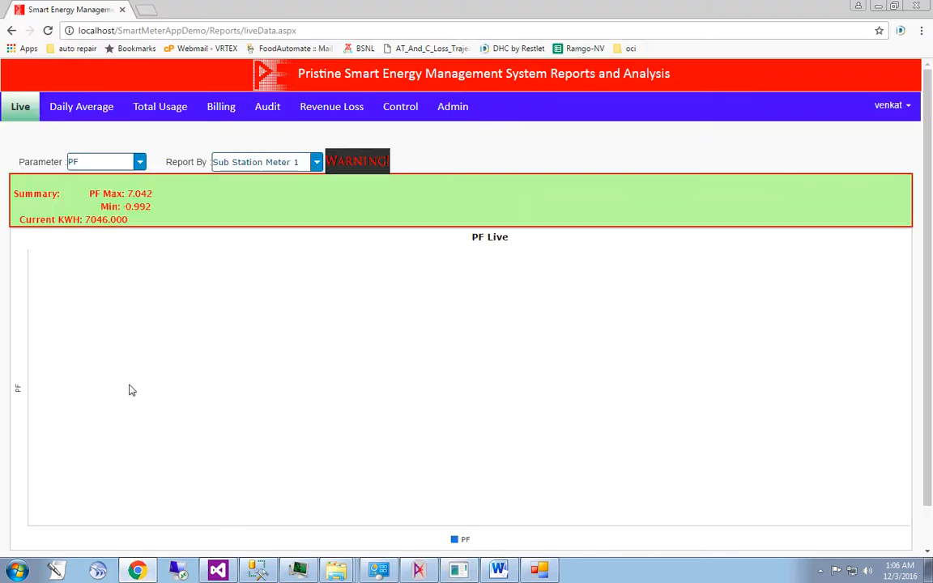
left_click(139, 162)
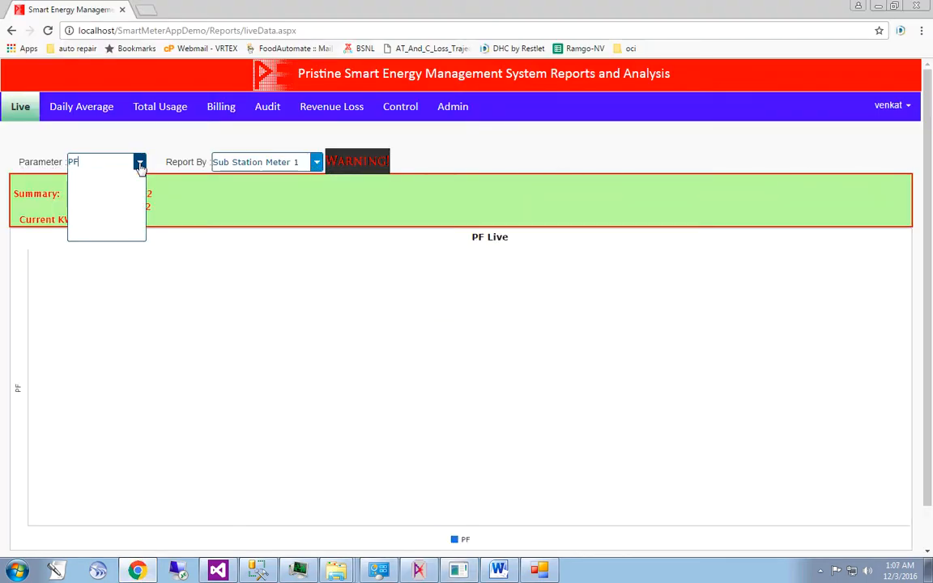
left_click(111, 179)
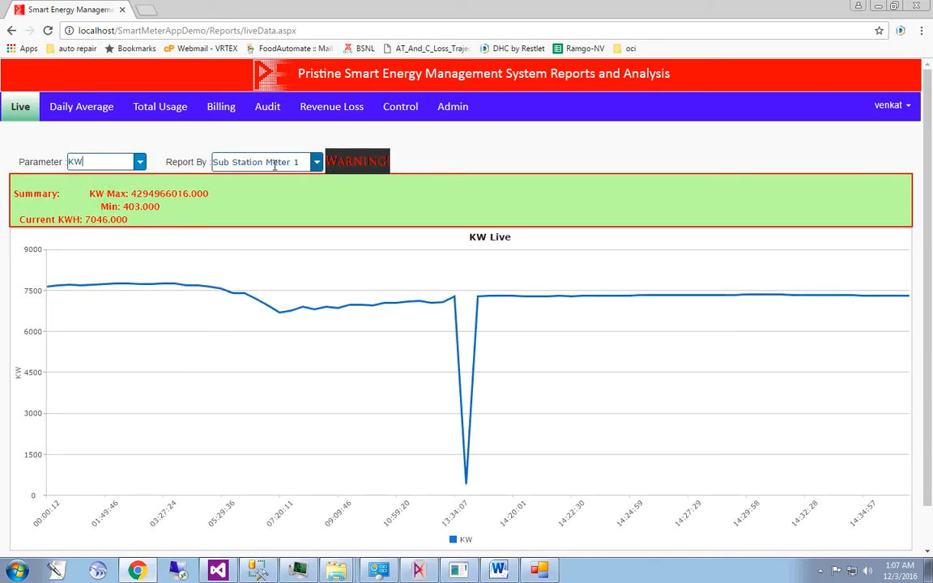
left_click(139, 163)
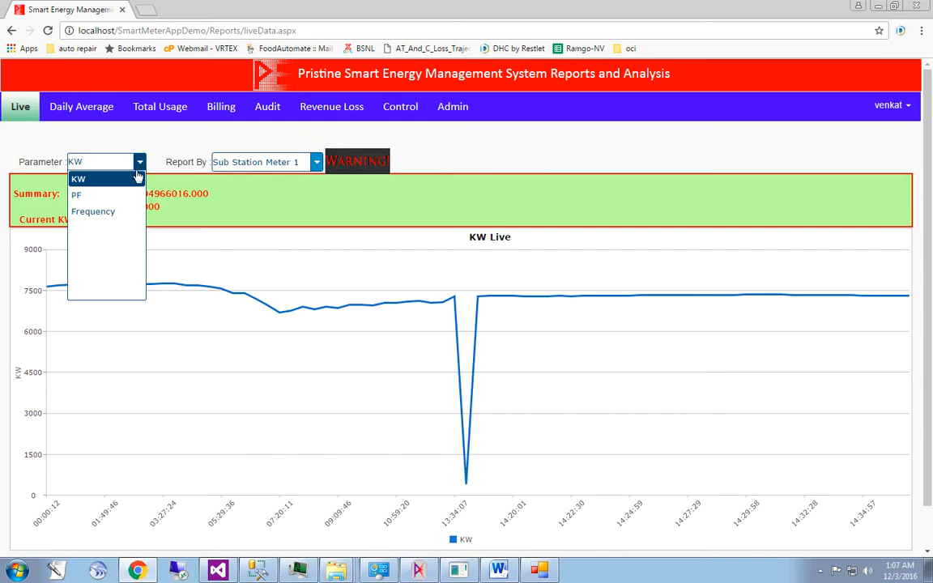
left_click(219, 195)
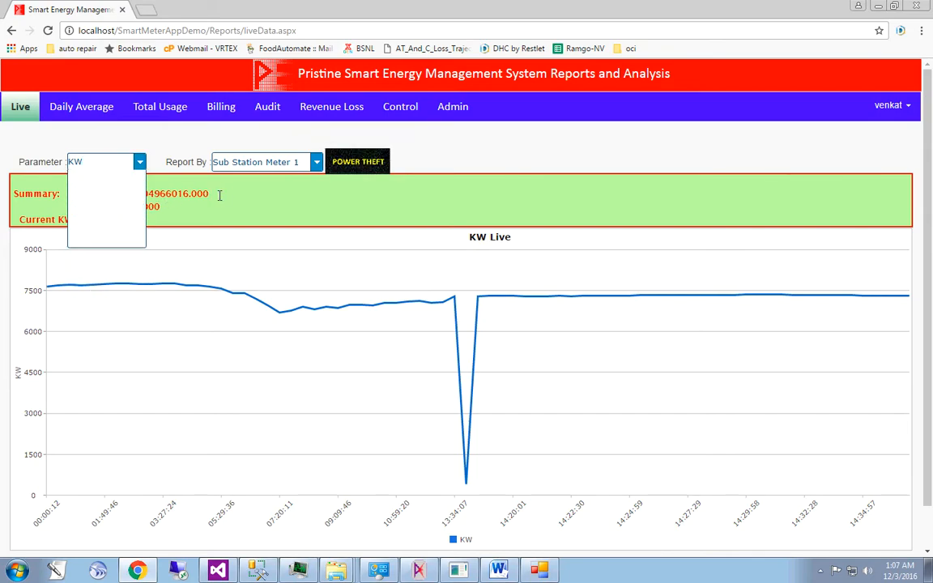
left_click(316, 162)
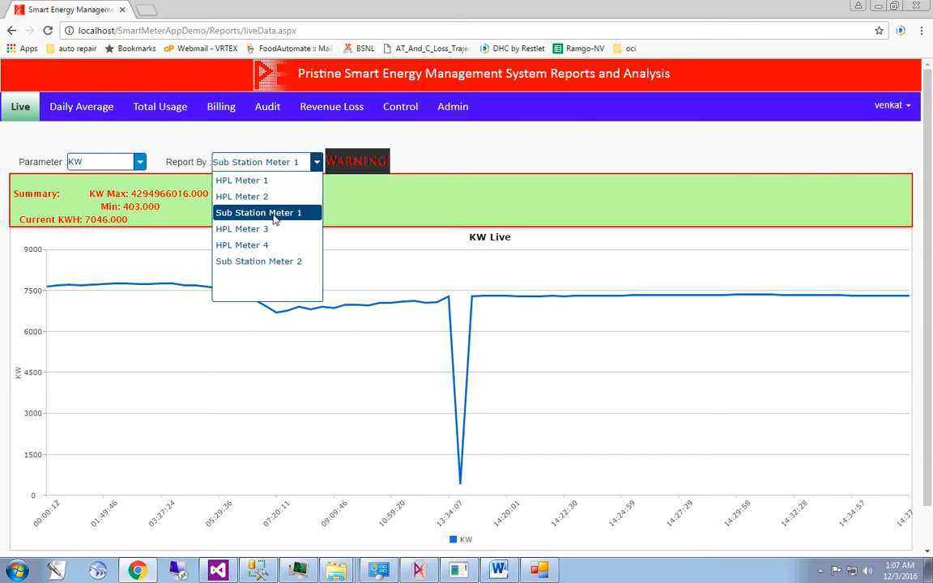
left_click(274, 213)
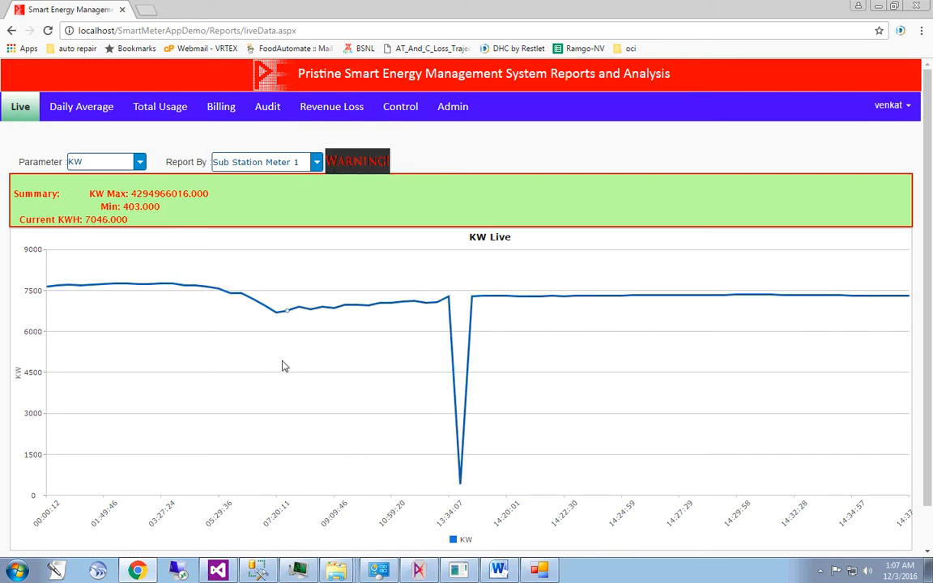
mouse_move(248, 329)
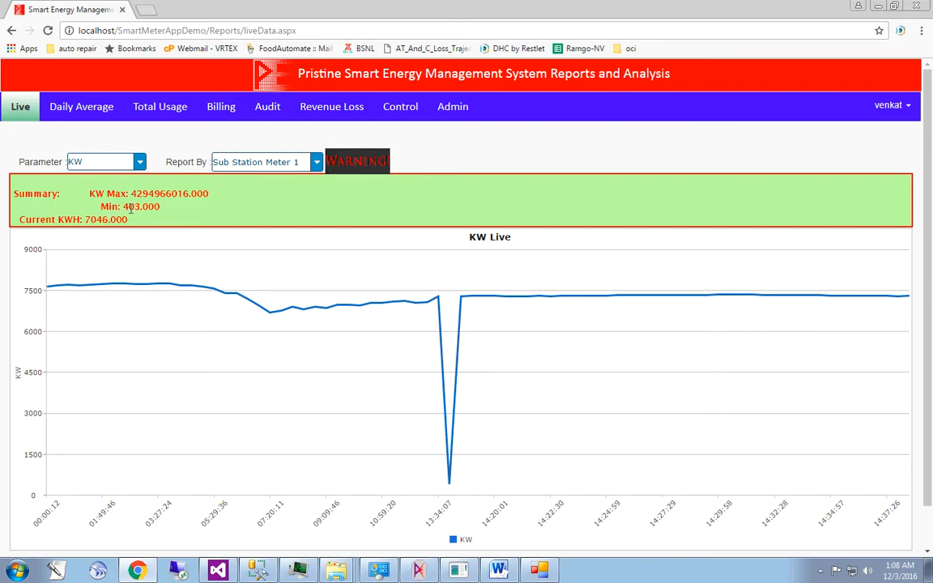
- Change the live report's parameter to PF for Sub Station Meter 1
left_click(141, 164)
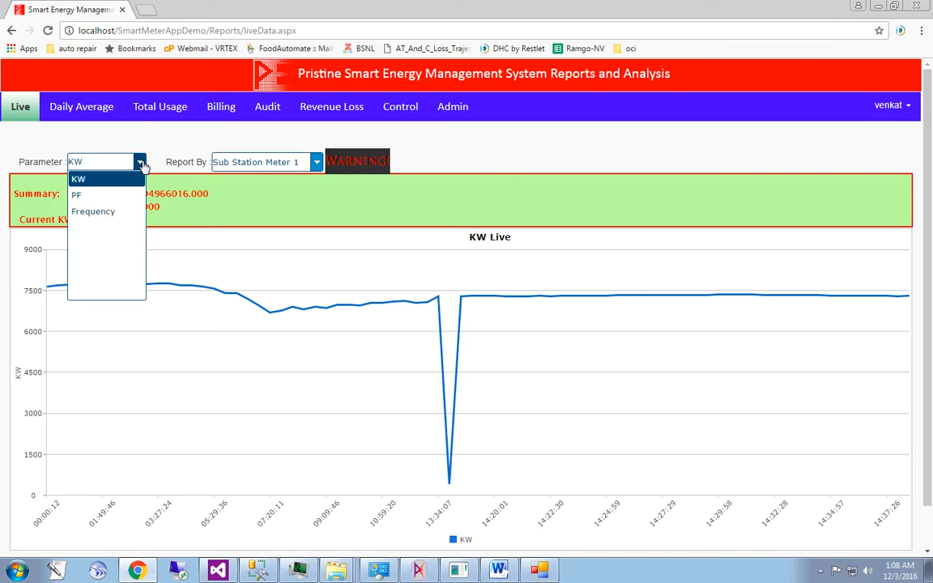
left_click(118, 200)
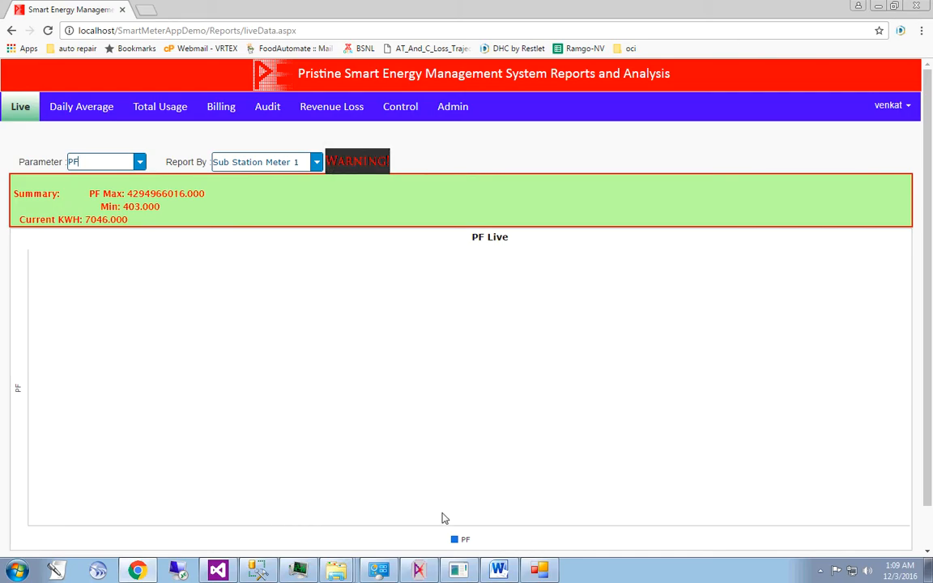
- Switch back to the "test" configuration in Pristine Universal Configurator and add the Power Factor-PF property to Sub Station Meter 1
left_click(459, 572)
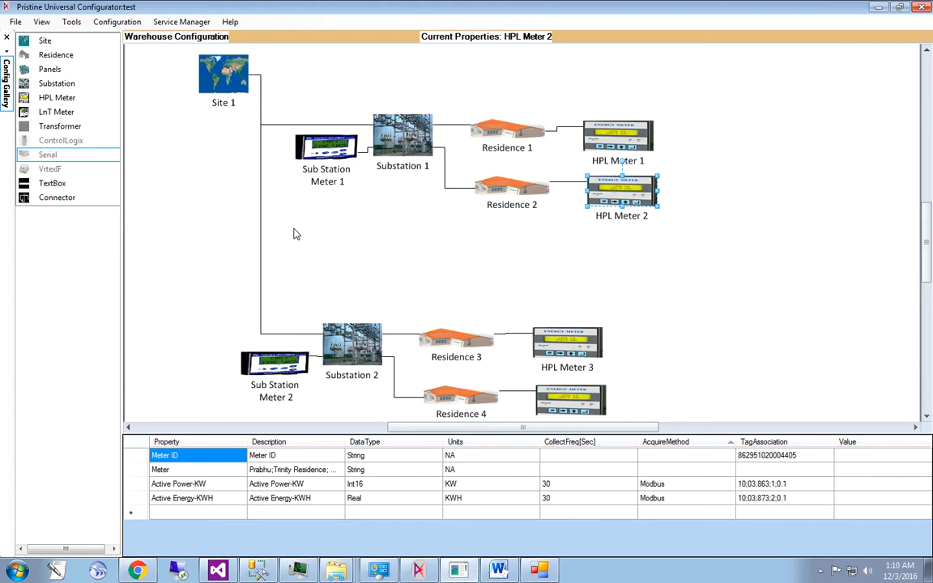
left_click(322, 155)
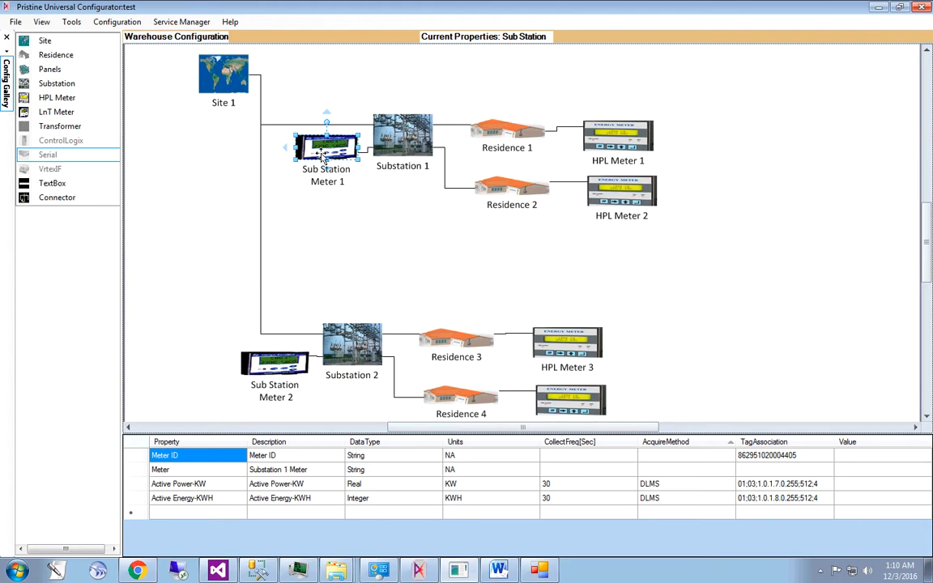
left_click(228, 518)
left_click(228, 519)
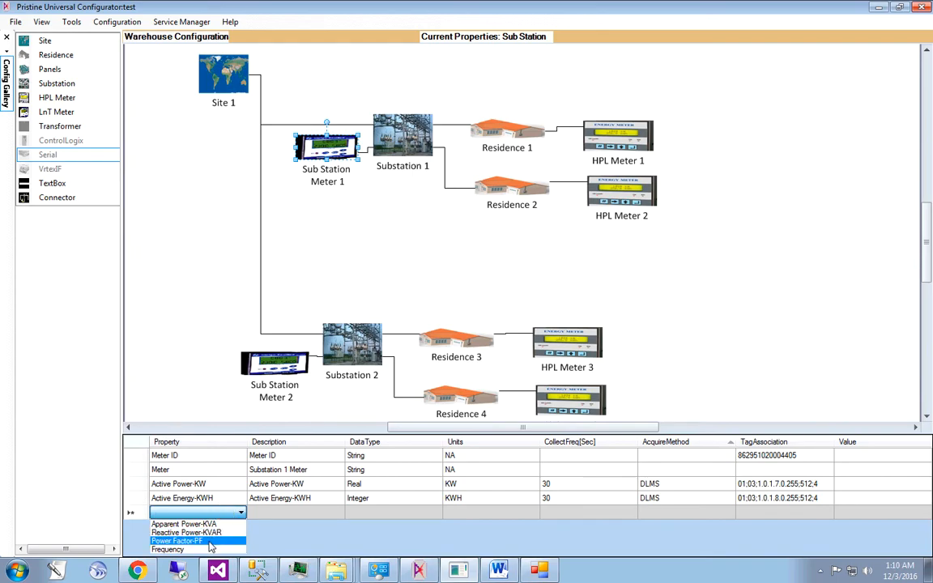
left_click(208, 542)
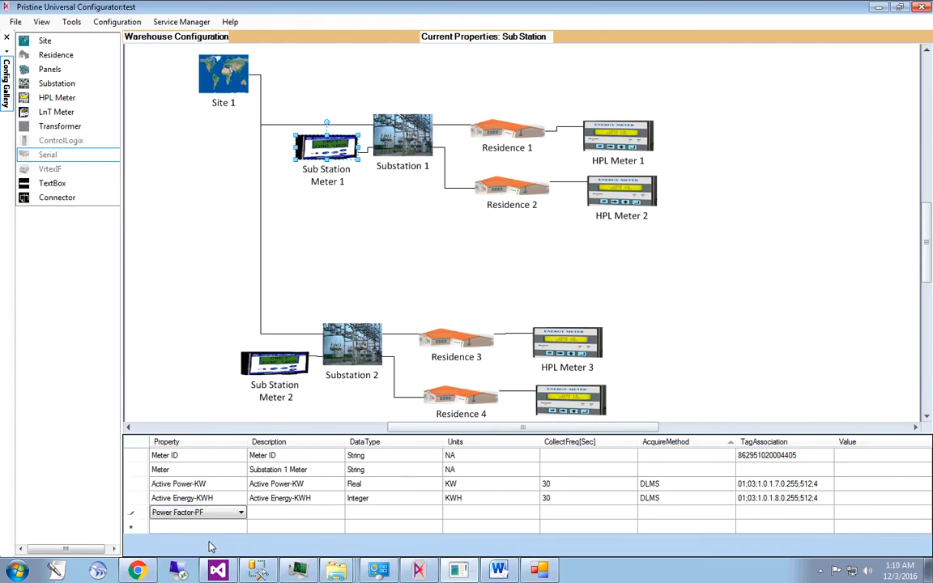
left_click(283, 519)
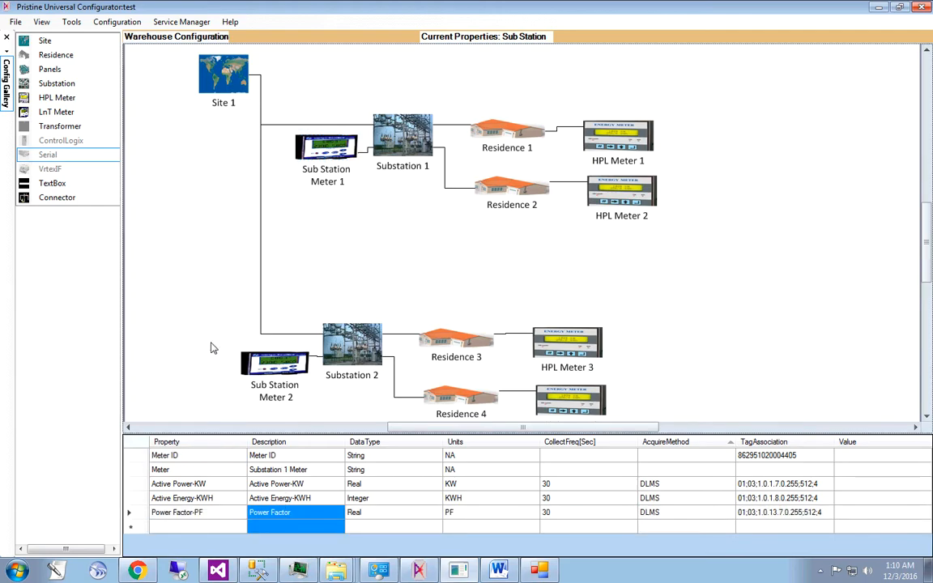
- Deploy the "test" configuration and dismiss the resulting dialog
left_click(121, 23)
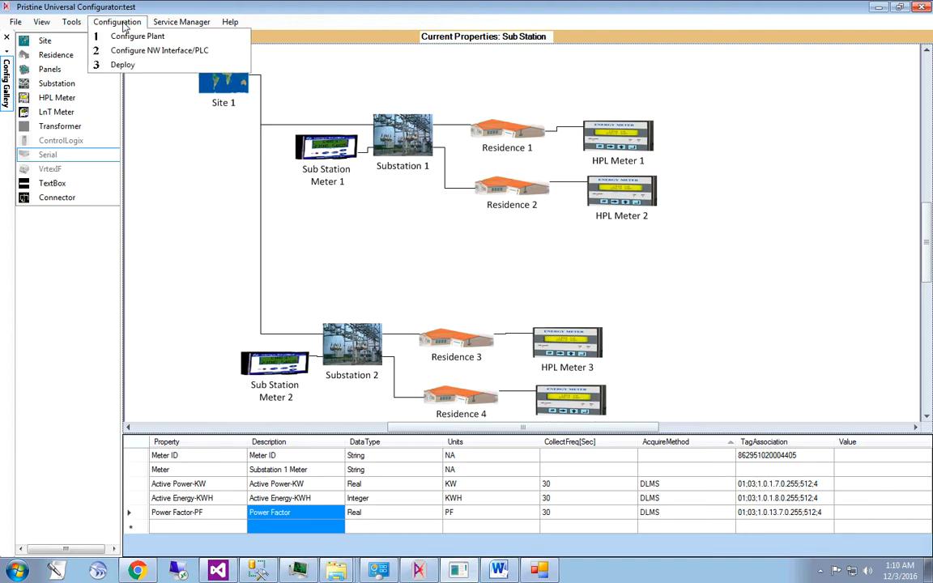
left_click(123, 64)
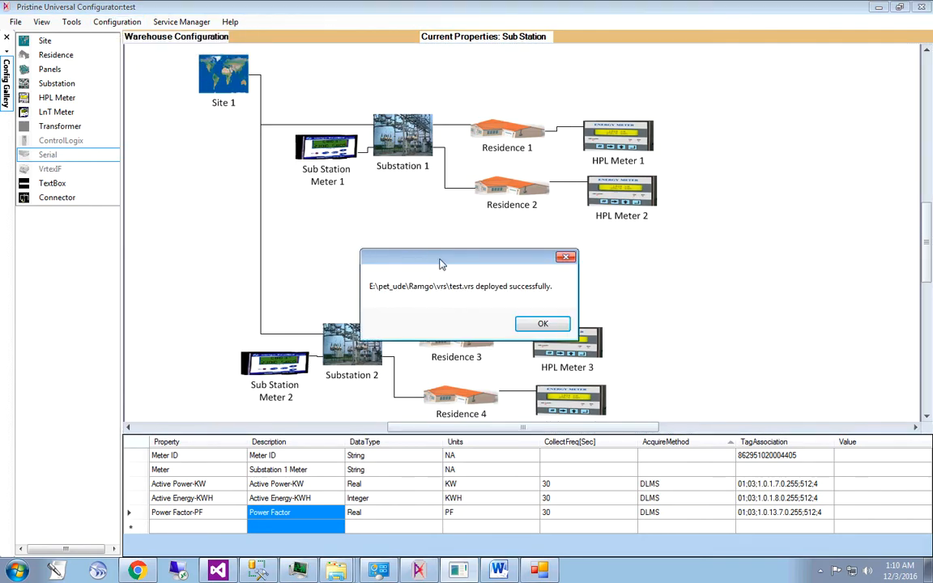
left_click(543, 326)
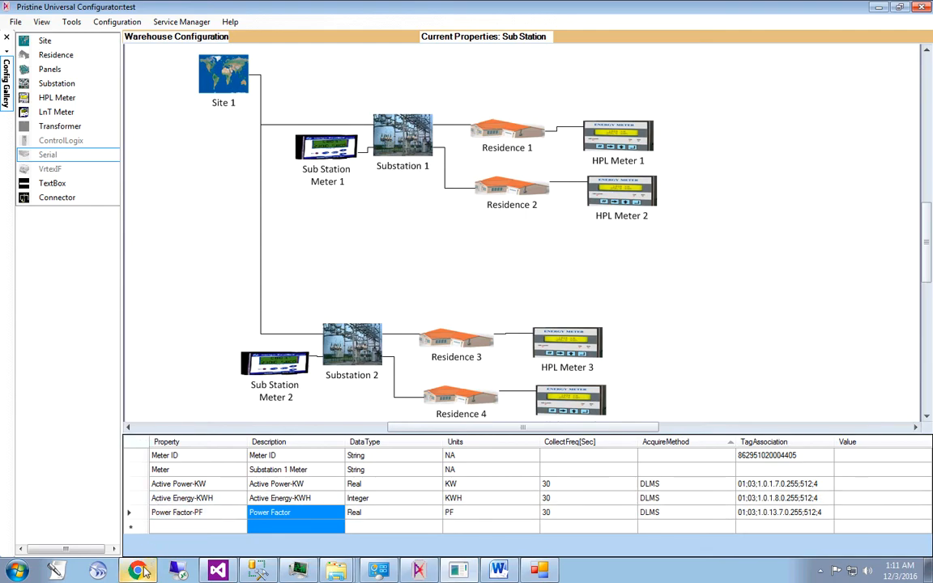
- Switch to the Smart Energy Management System in Chrome and check the live PF chart for Sub Station Meter 1
mouse_move(138, 572)
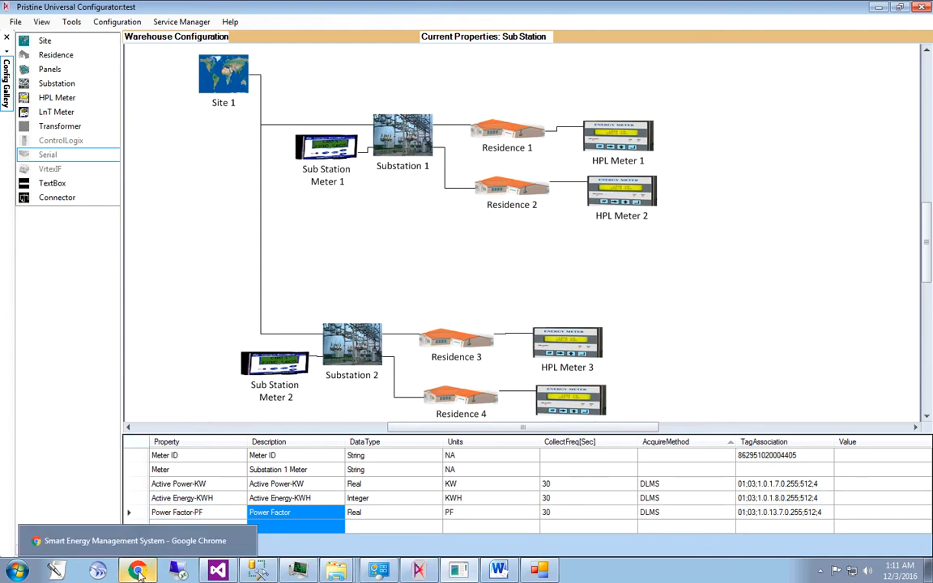
left_click(138, 572)
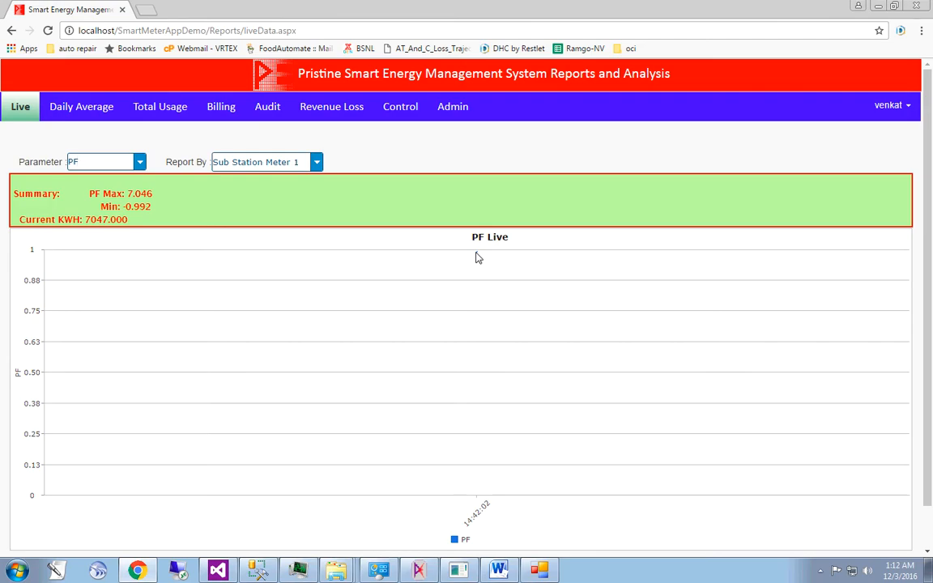
mouse_move(478, 256)
- Return to Pristine Universal Configurator and review which further properties can be added to Sub Station Meter 1, without choosing one
left_click(459, 570)
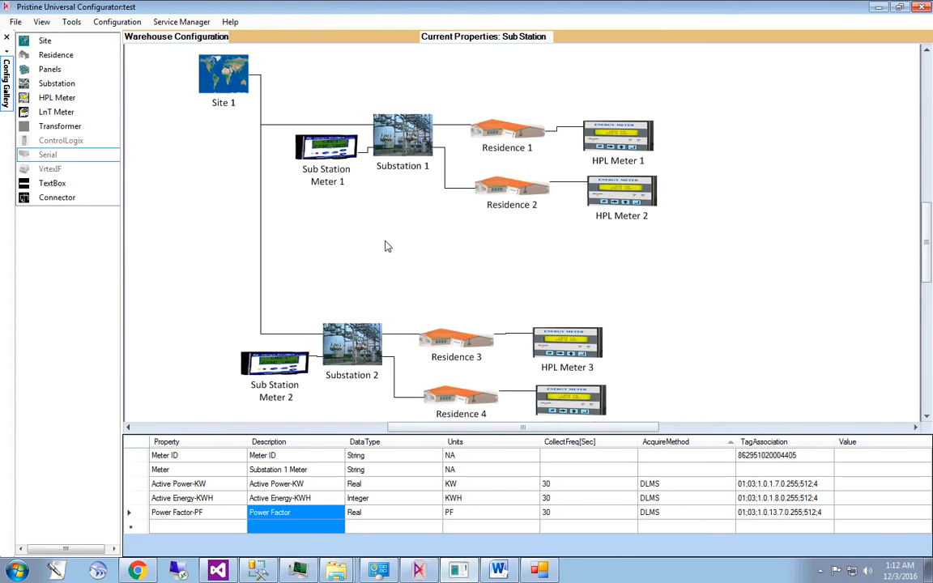
left_click(233, 529)
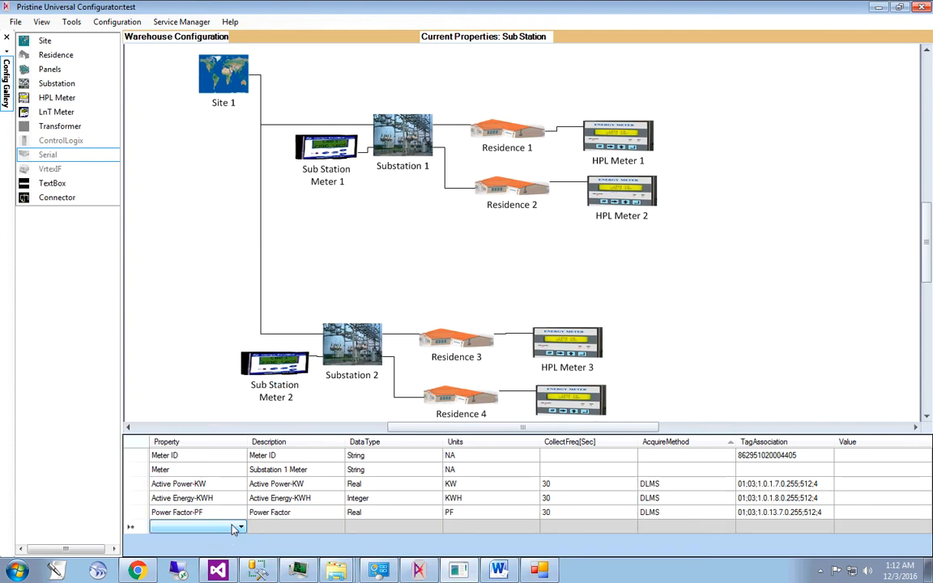
left_click(239, 528)
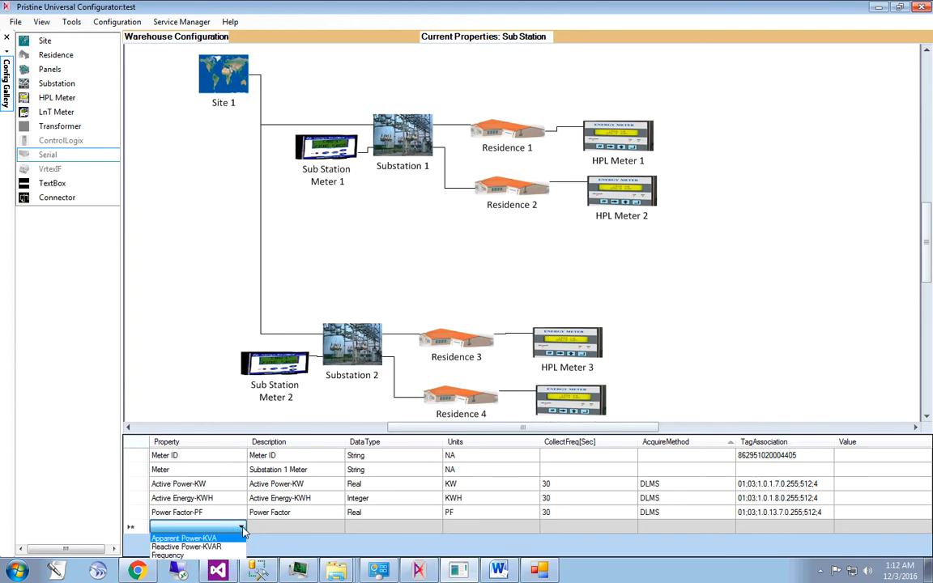
left_click(207, 325)
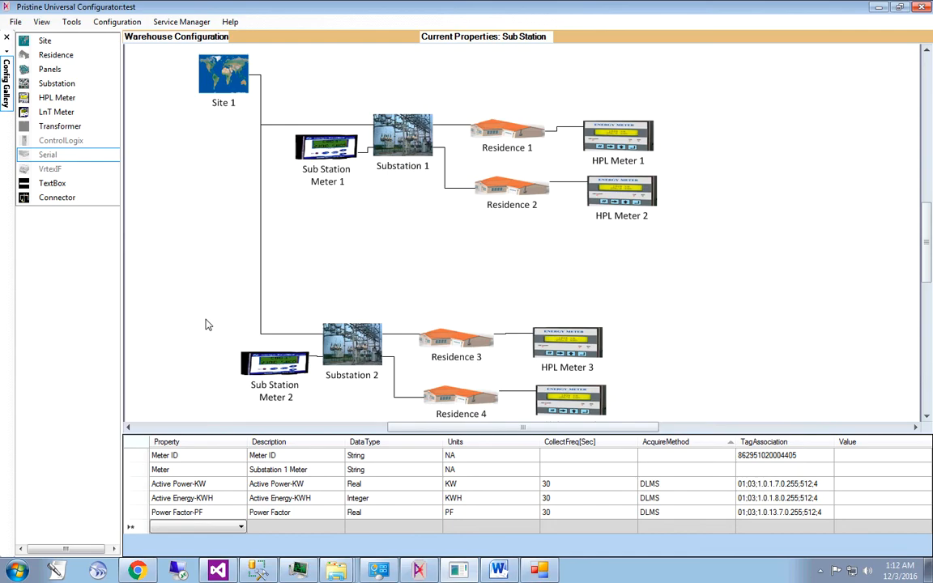
left_click(198, 528)
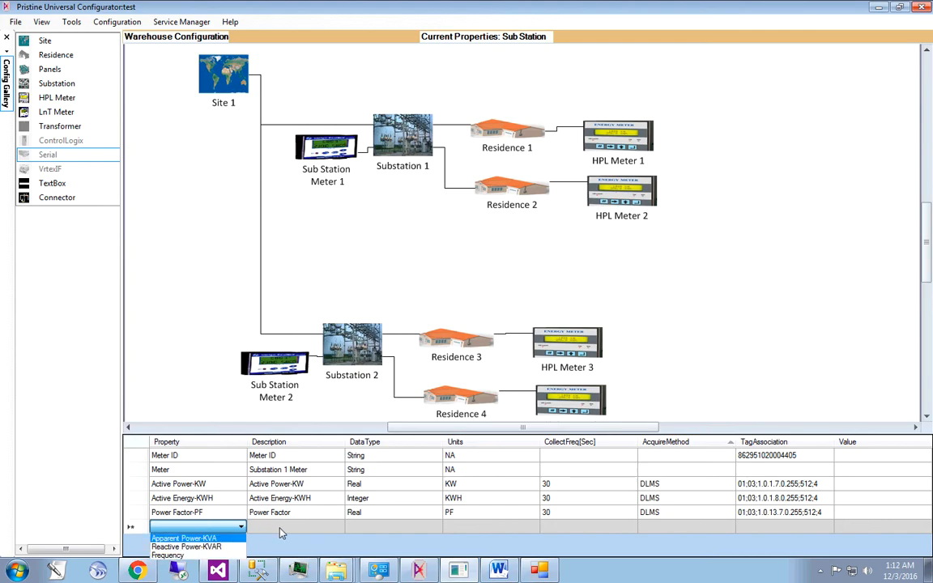
left_click(243, 316)
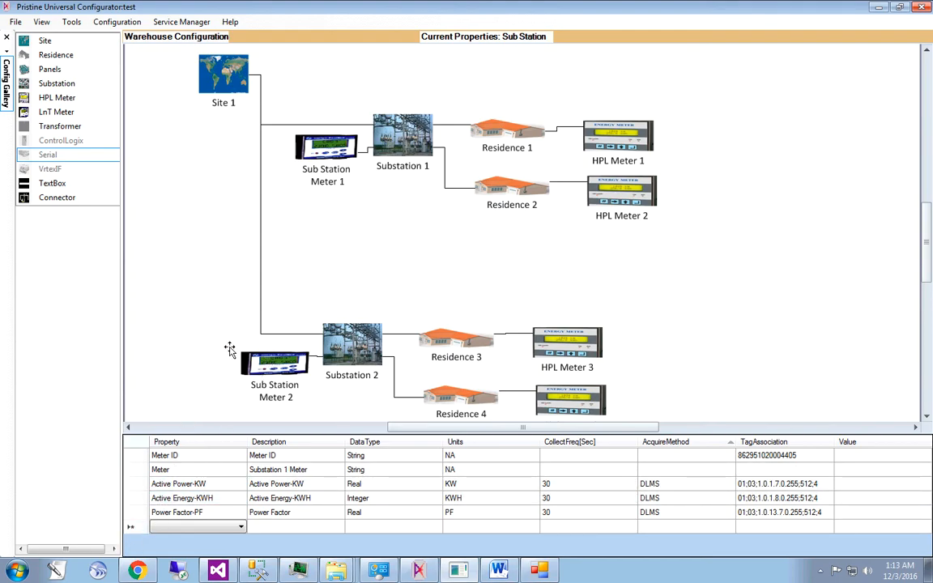
mouse_move(158, 575)
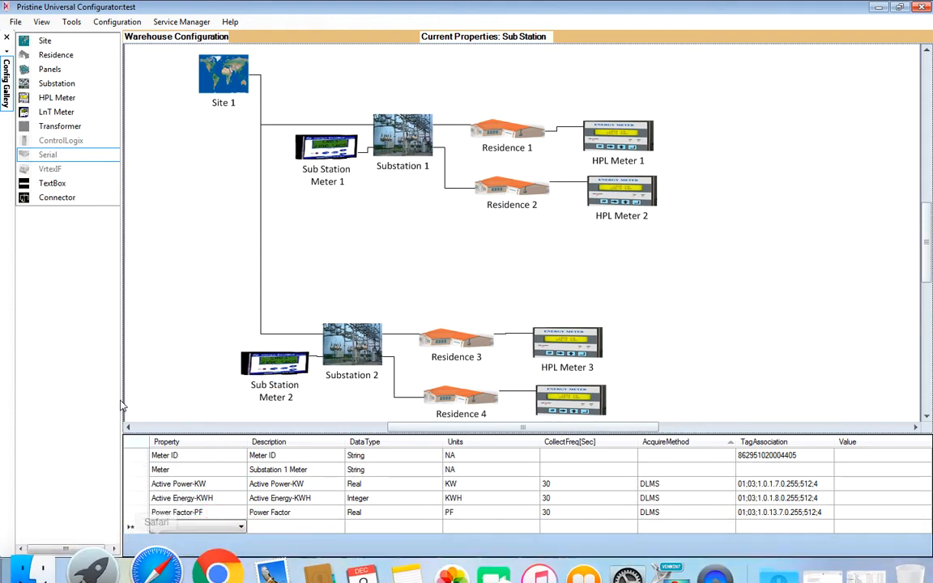
- Check the live PF chart in Chrome, and back in Pristine Universal Configurator delete the Power Factor-PF property from Sub Station Meter 1
left_click(139, 570)
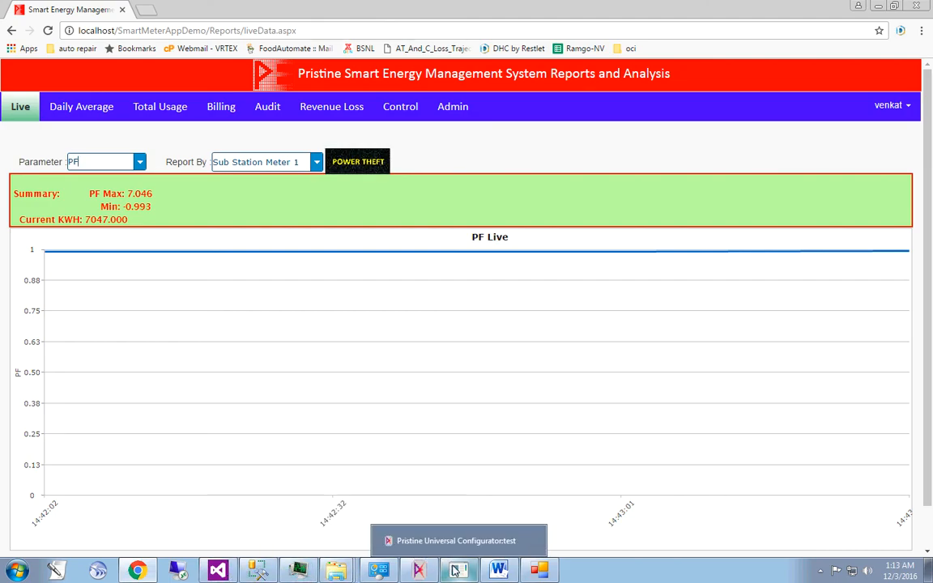
left_click(464, 574)
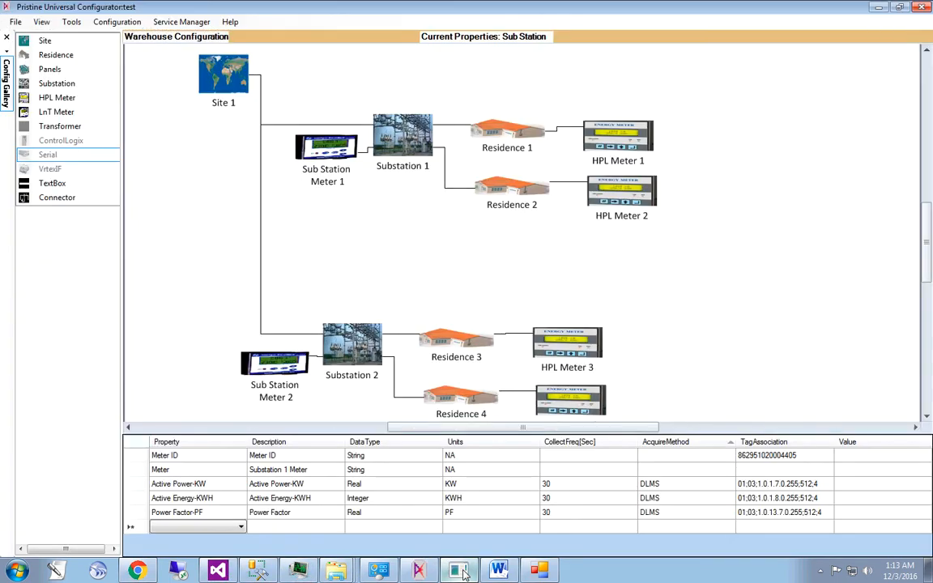
left_click(134, 515)
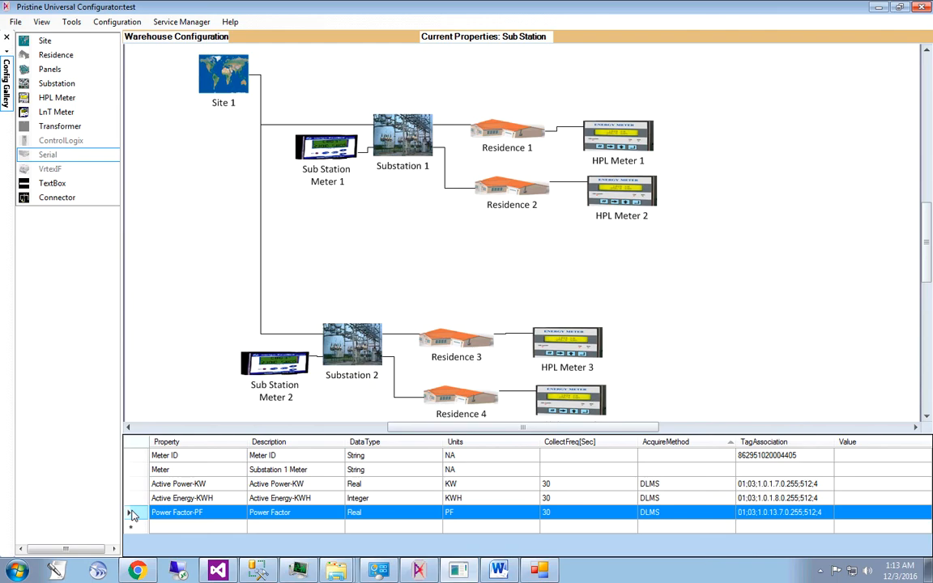
key("Delete")
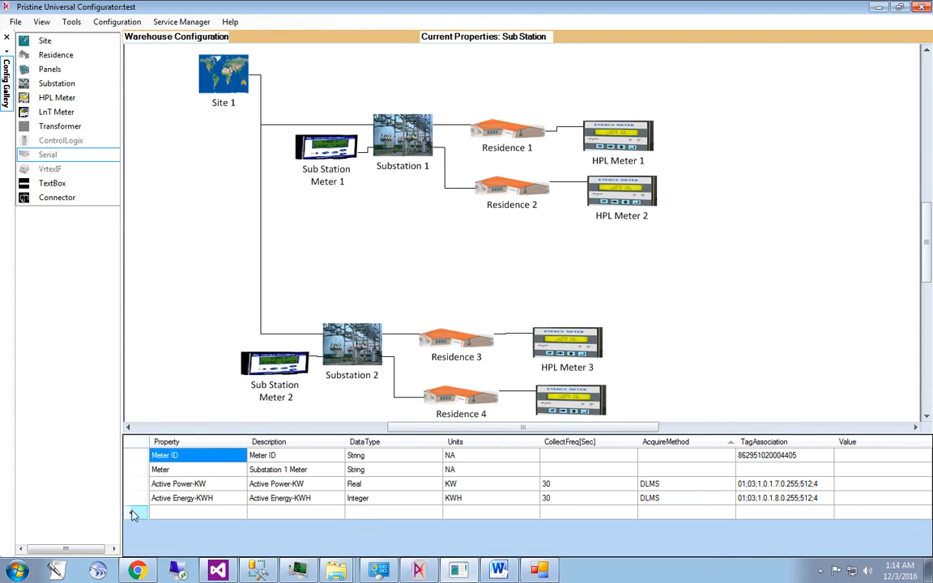
- Deploy the "test" configuration without the Power Factor-PF property and dismiss the resulting dialog
left_click(115, 23)
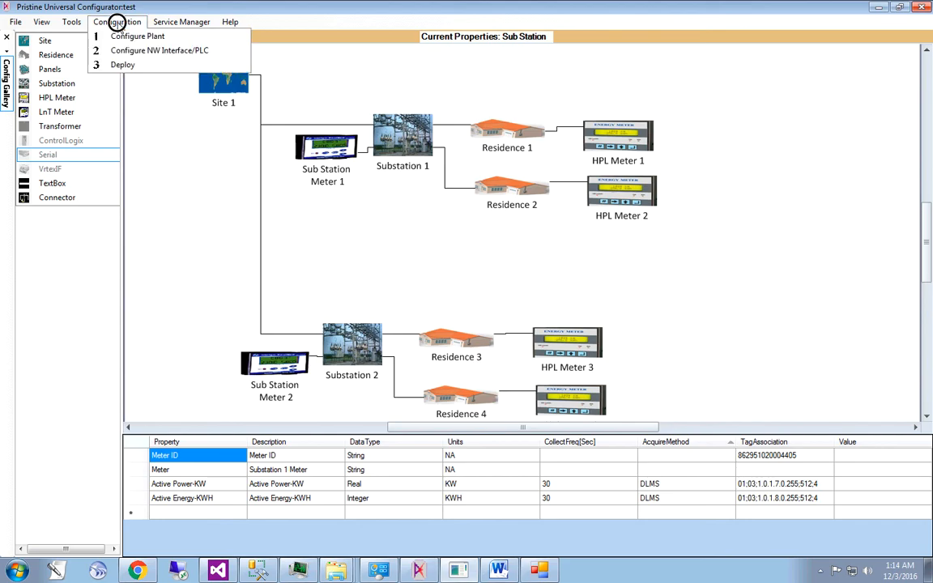
left_click(123, 65)
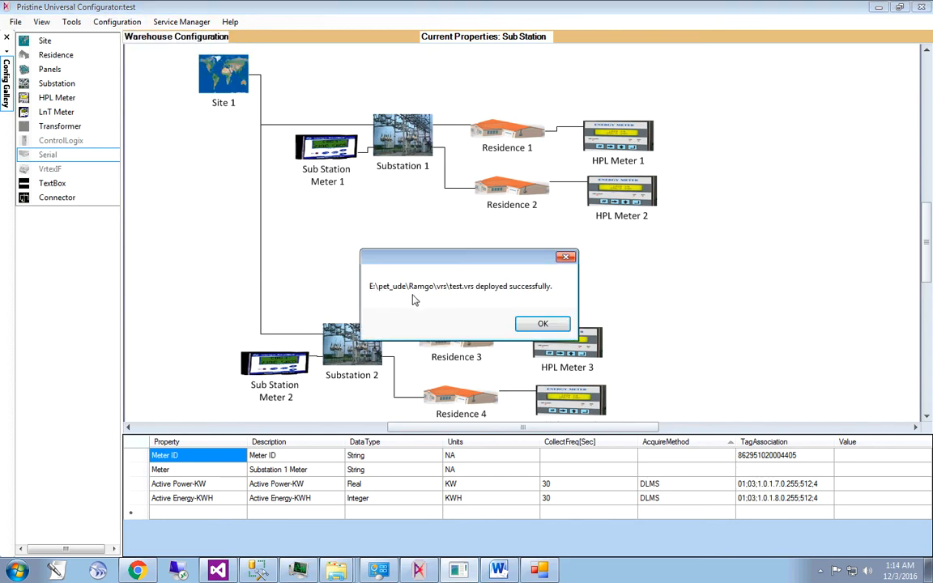
left_click(542, 324)
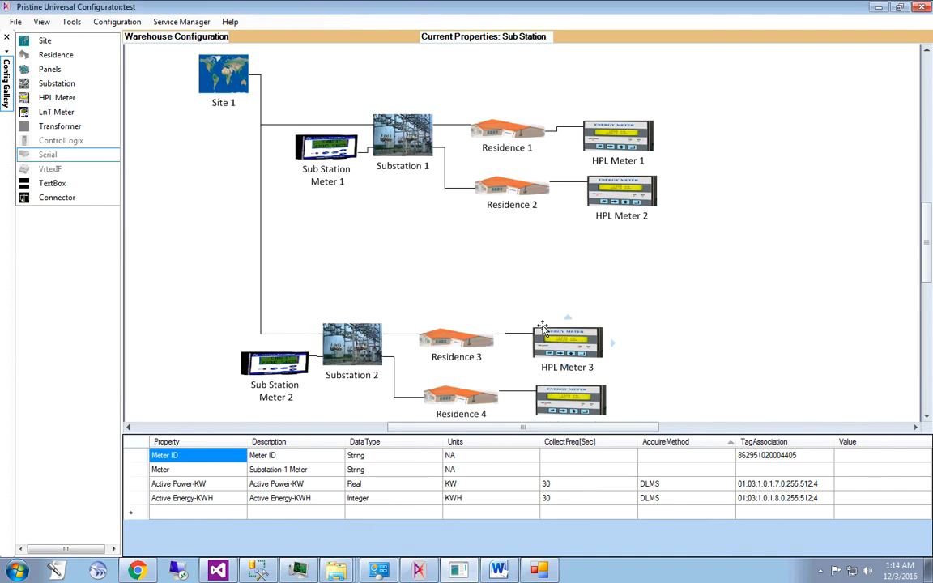
- Switch to Chrome to recheck the live PF chart for Sub Station Meter 1, and return to Pristine Universal Configurator
left_click(139, 571)
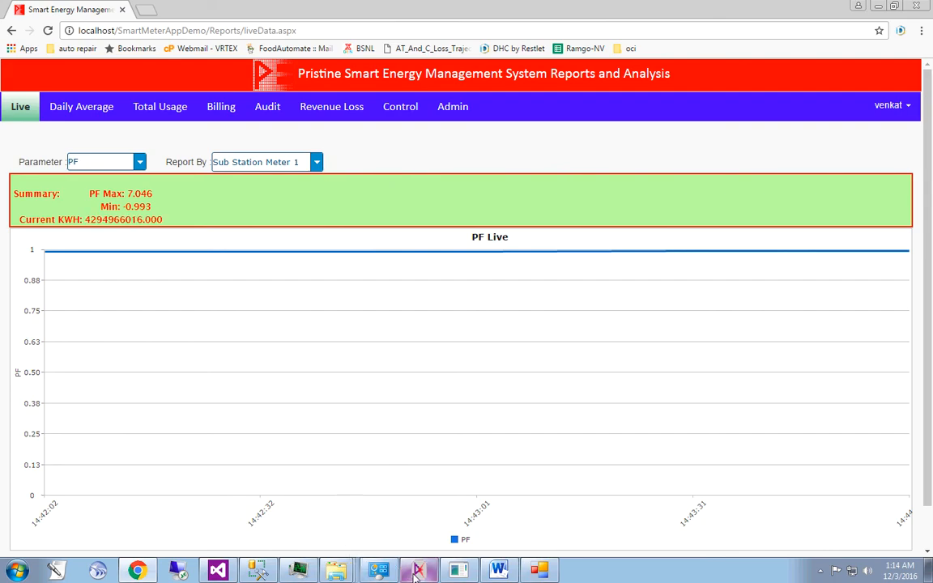
mouse_move(459, 571)
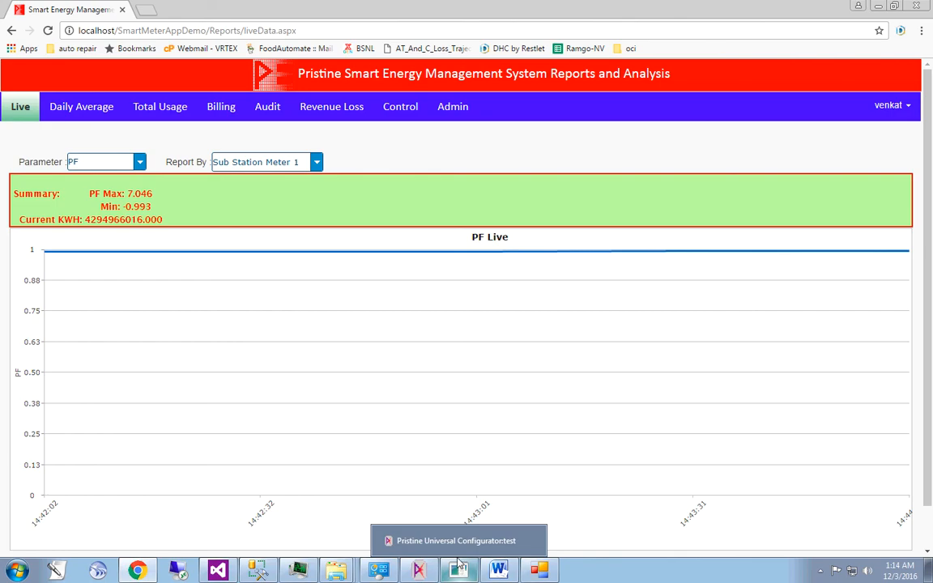
left_click(457, 554)
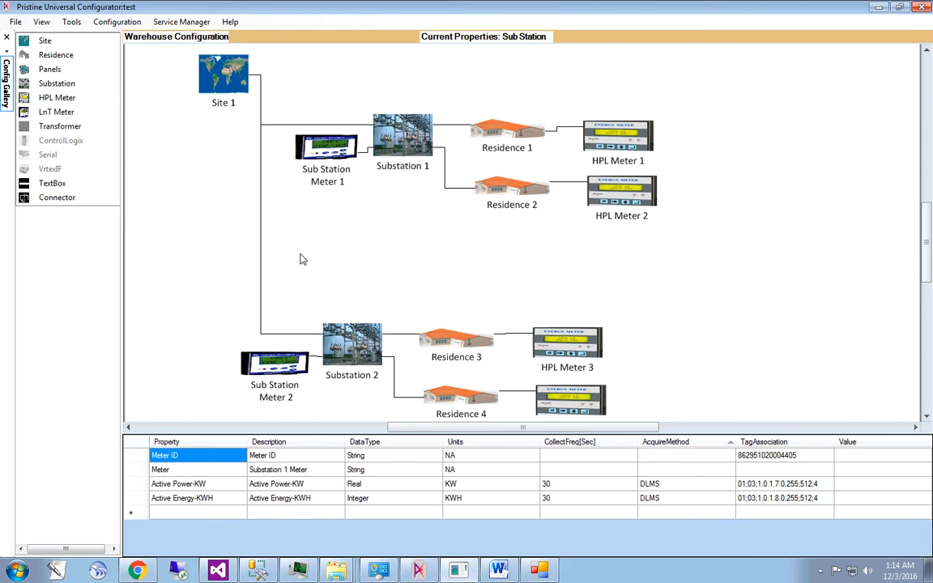
mouse_move(494, 4)
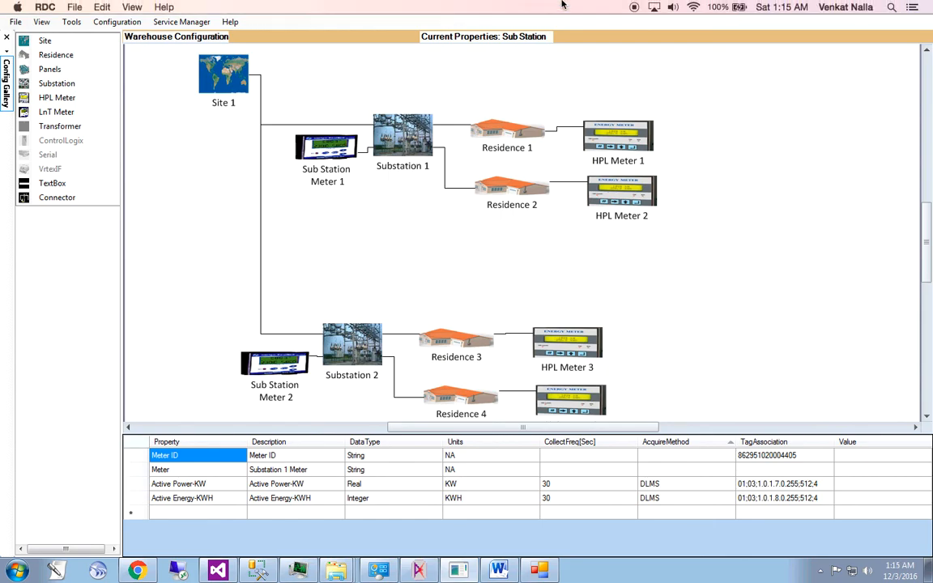